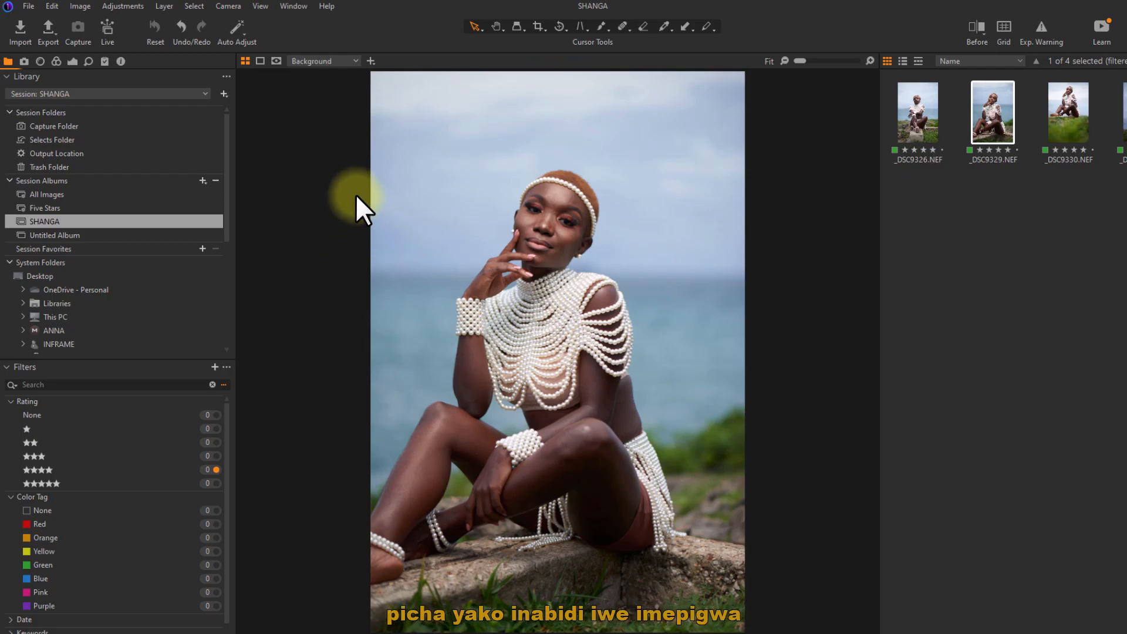
In the exposure adjustments for _DSC9329.NEF, set Contrast to 3 and Exposure to 0.04.
click(337, 142)
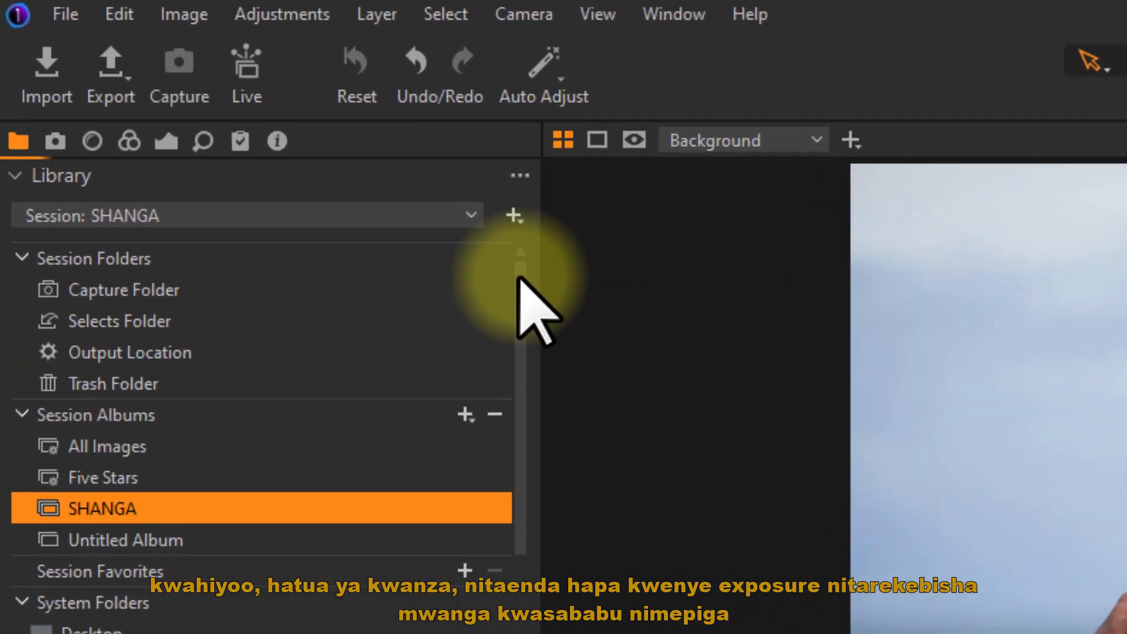
click(73, 61)
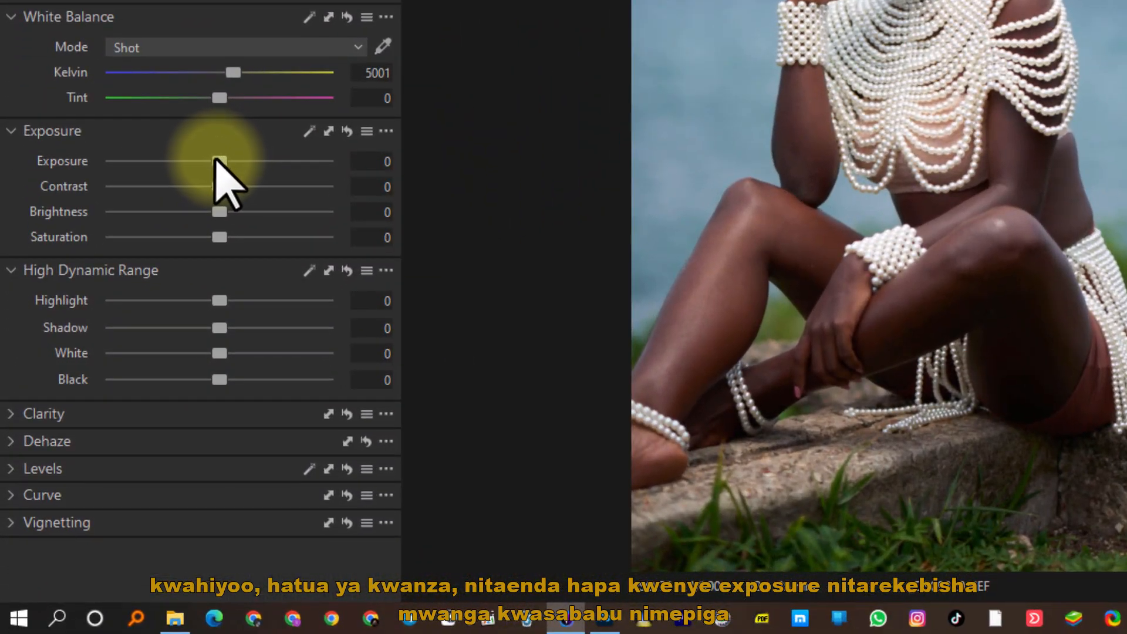
double_click(190, 216)
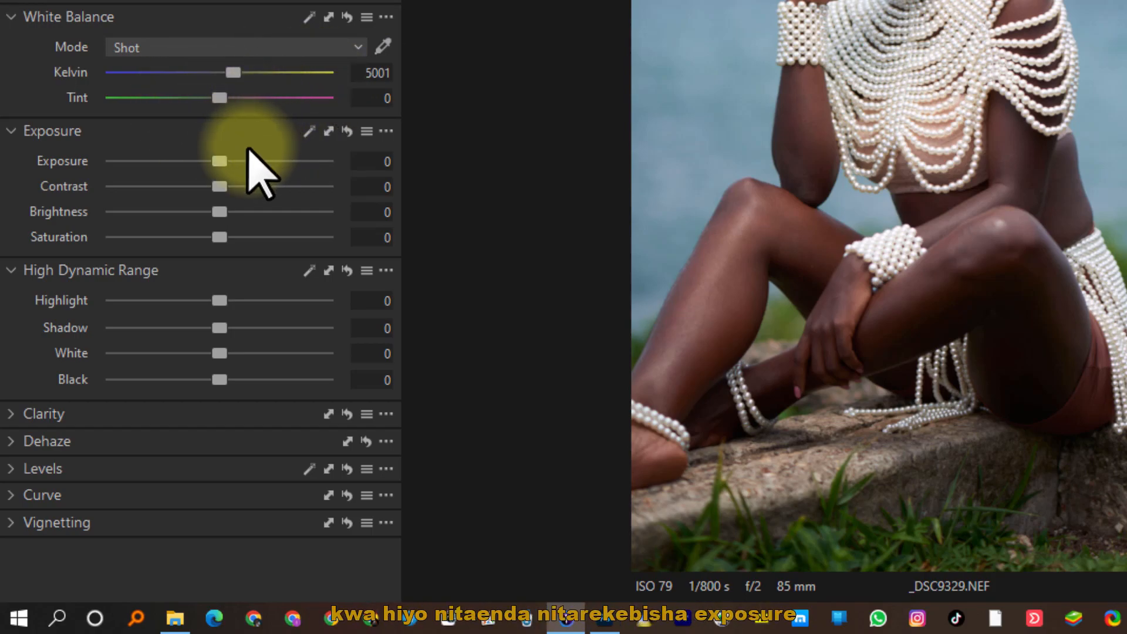
drag(220, 185, 226, 187)
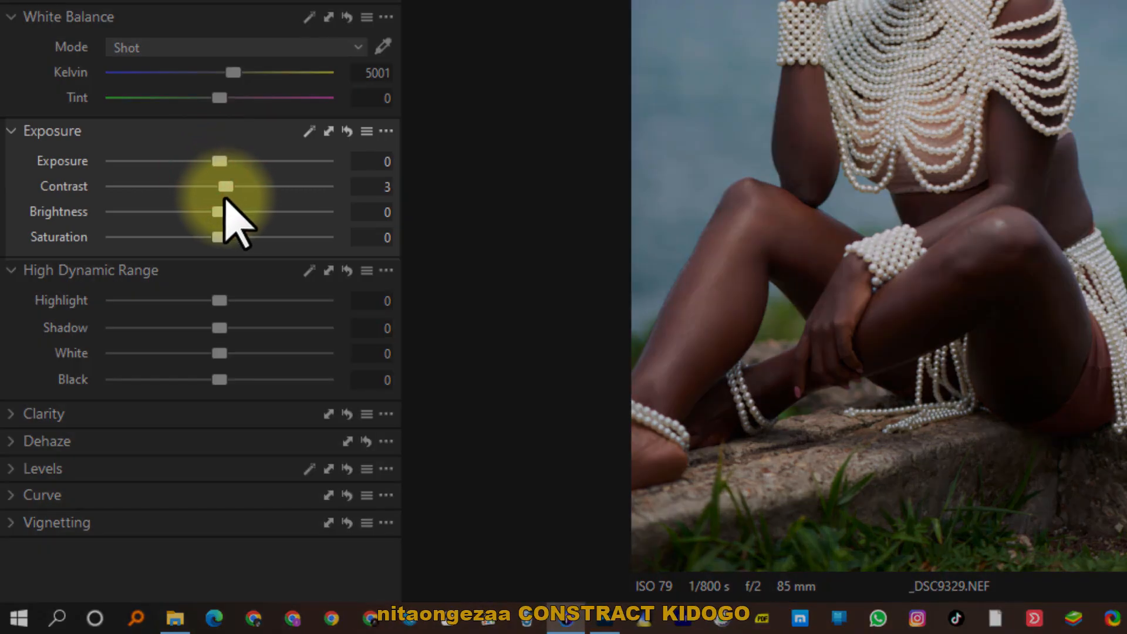
click(224, 161)
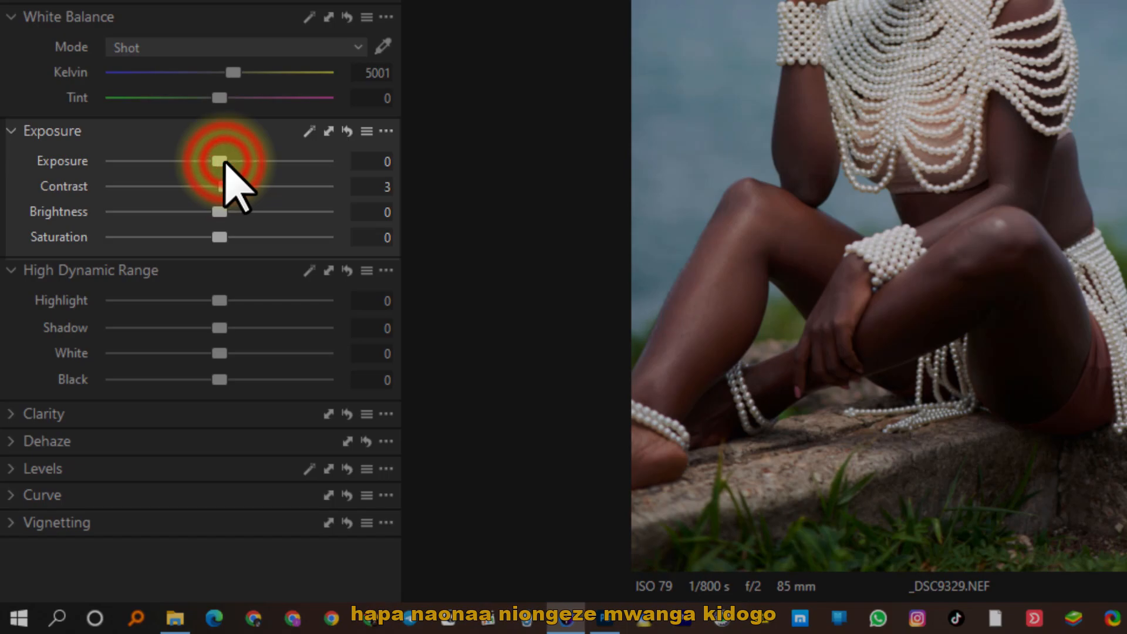
click(377, 161)
text(0.04)
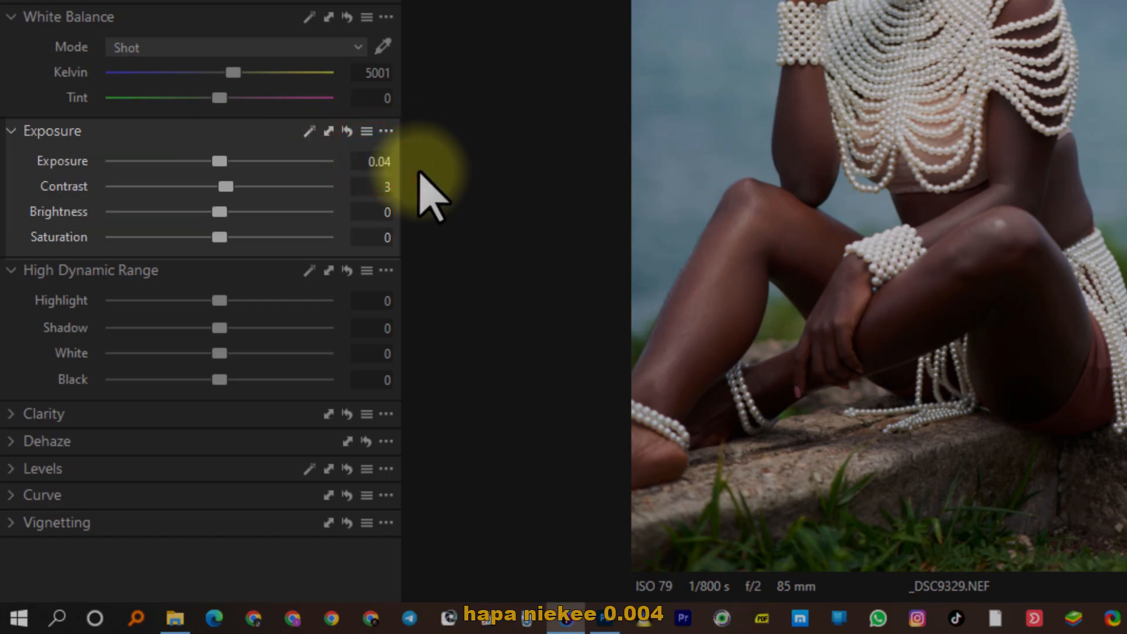
key(Return)
Set the High Dynamic Range values to Highlight -100, White -100, Shadow 18 and Black 14.
click(220, 300)
drag(219, 300, 14, 301)
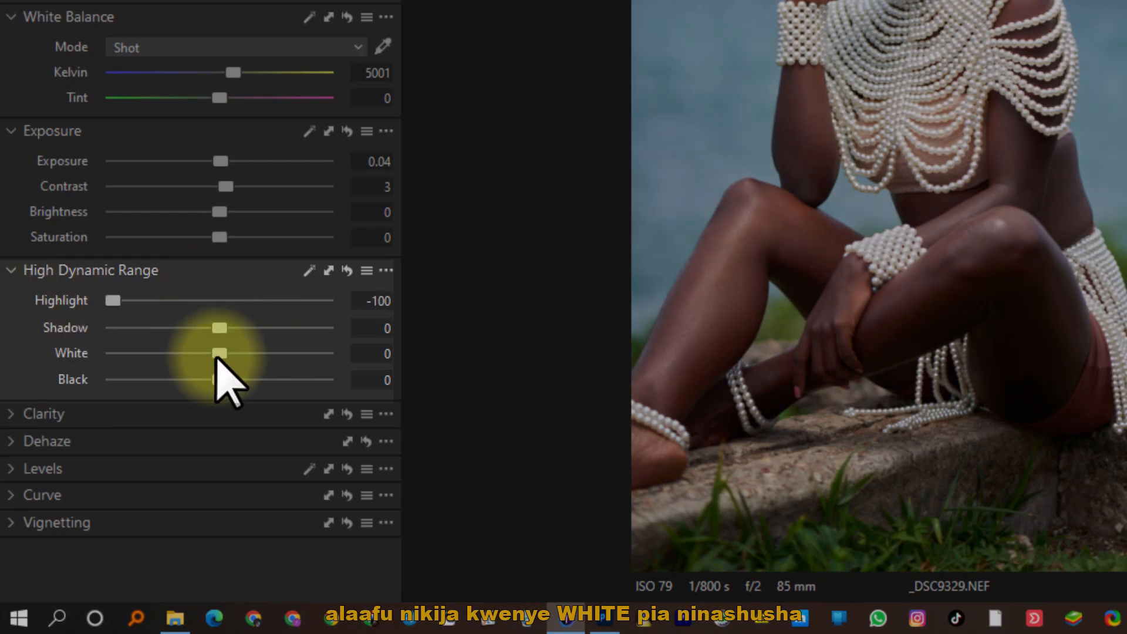
click(221, 352)
drag(221, 353, 125, 355)
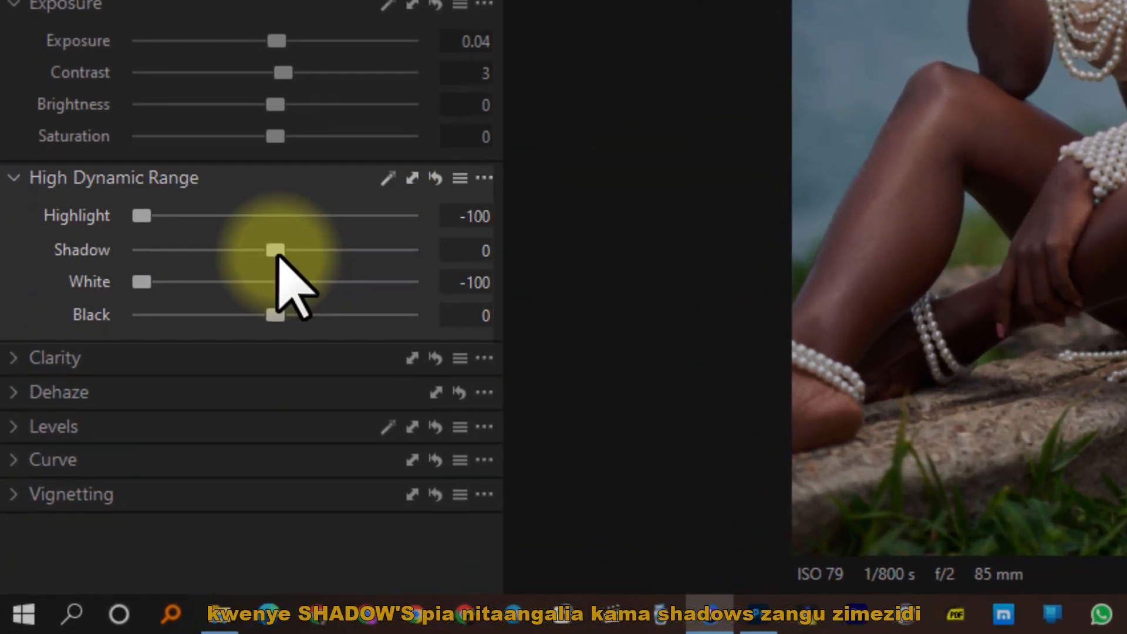
drag(277, 252, 299, 254)
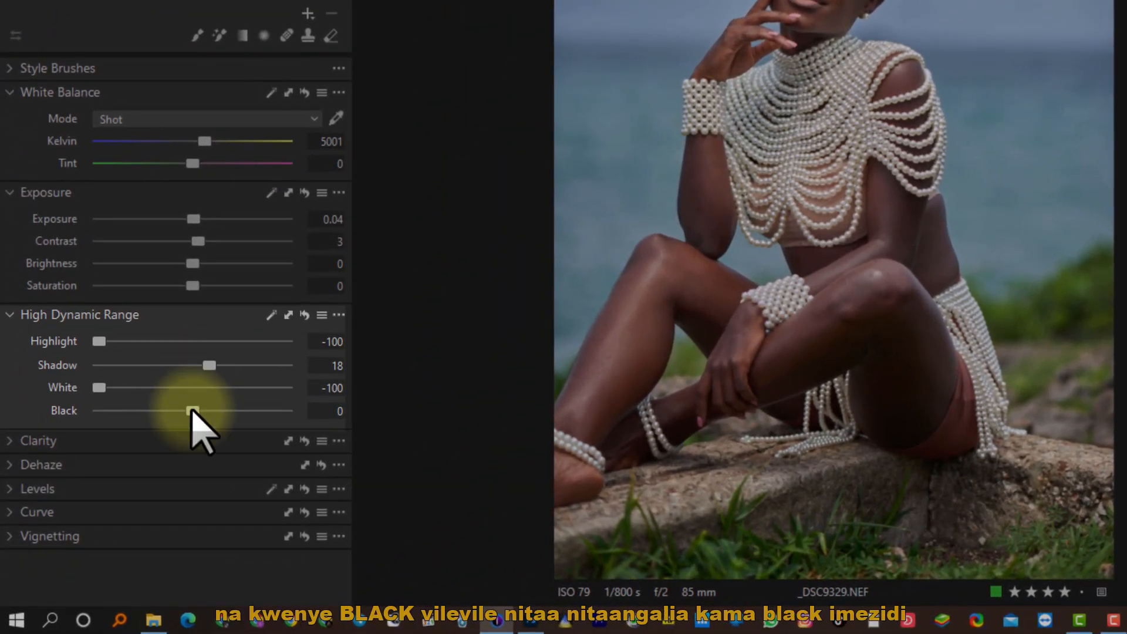
drag(193, 411, 206, 411)
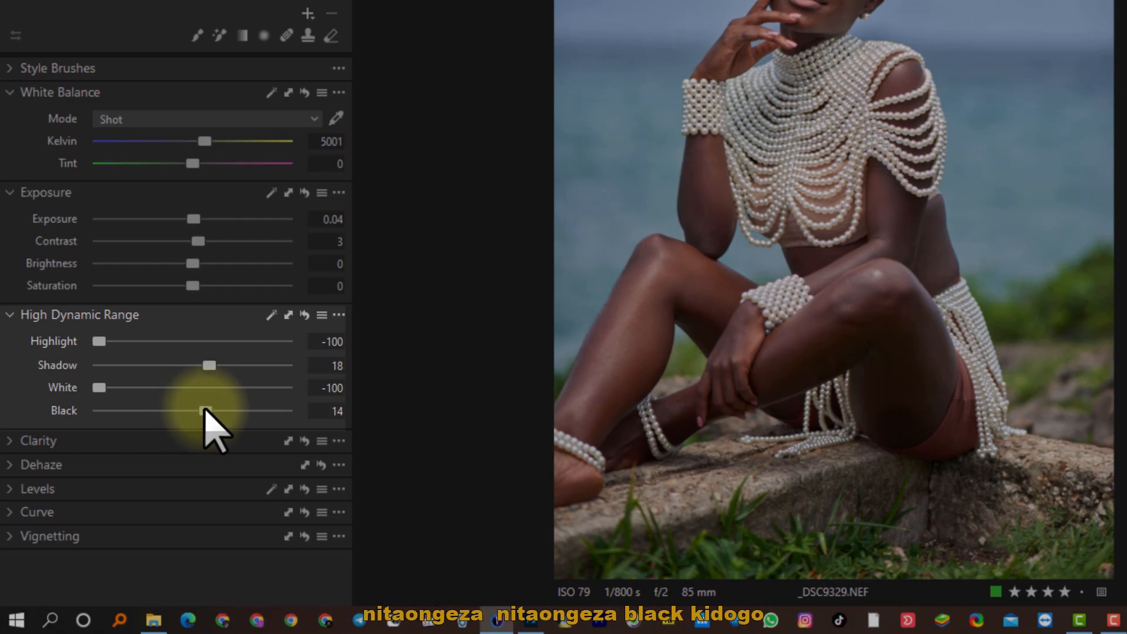
Expand the Dehaze settings and set the Dehaze amount to 11.
click(9, 465)
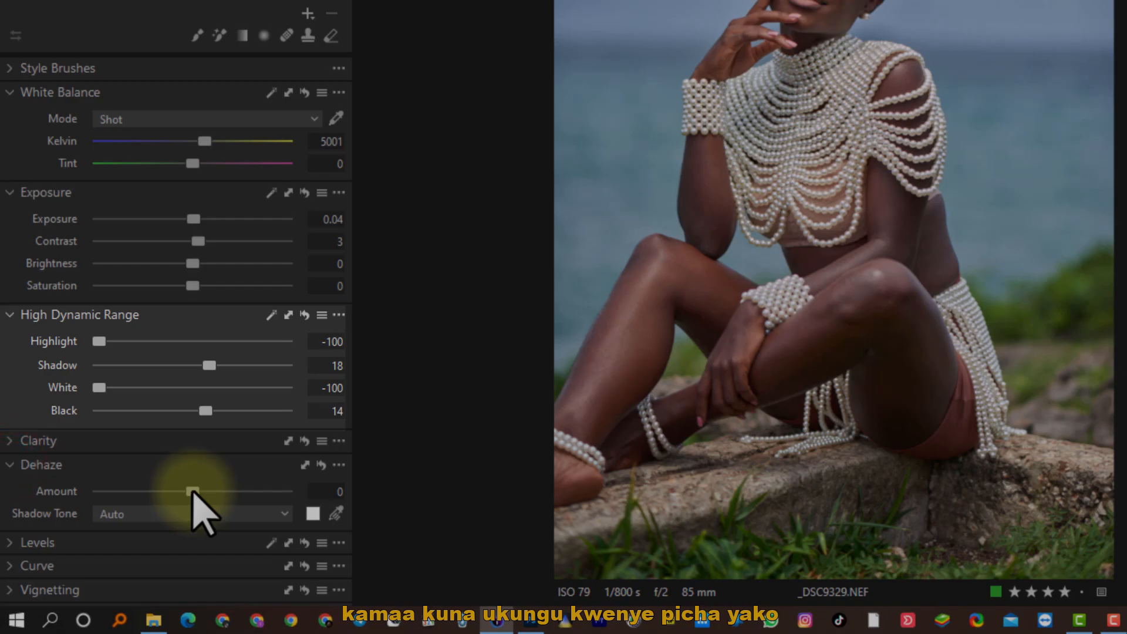
drag(193, 491, 220, 492)
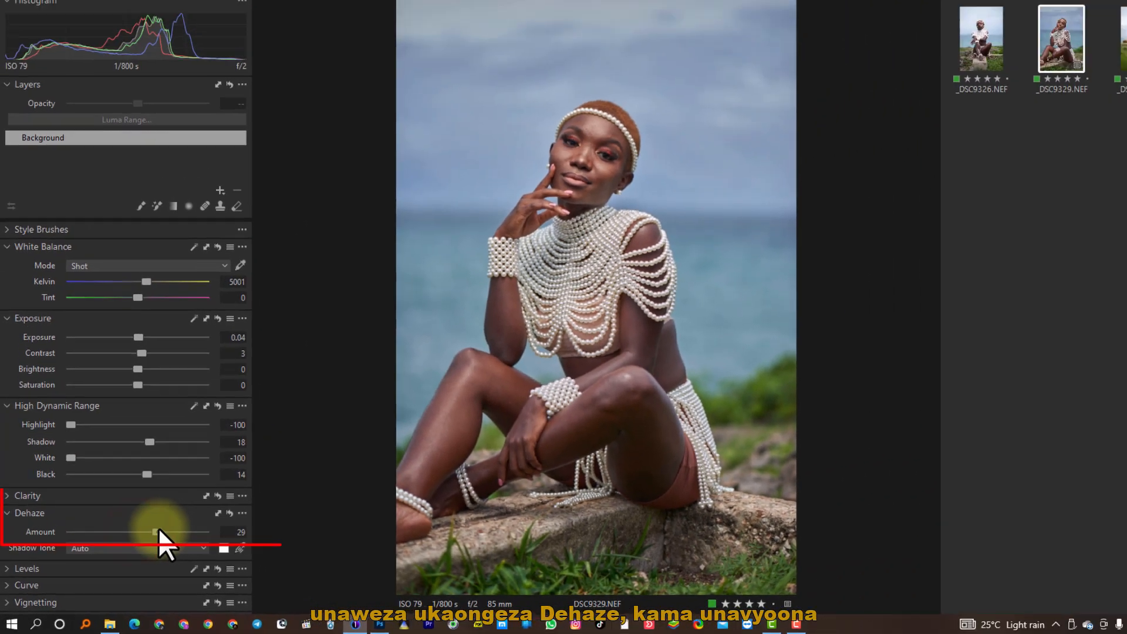
drag(166, 522, 127, 545)
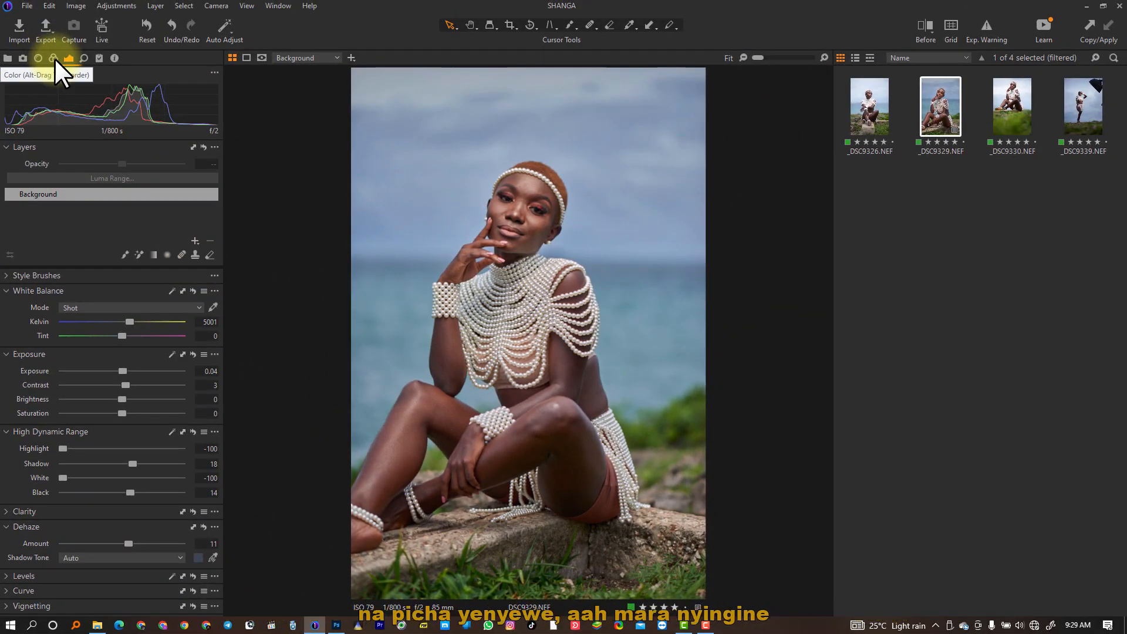
Show the basic Color Editor and select the orange color range.
click(54, 59)
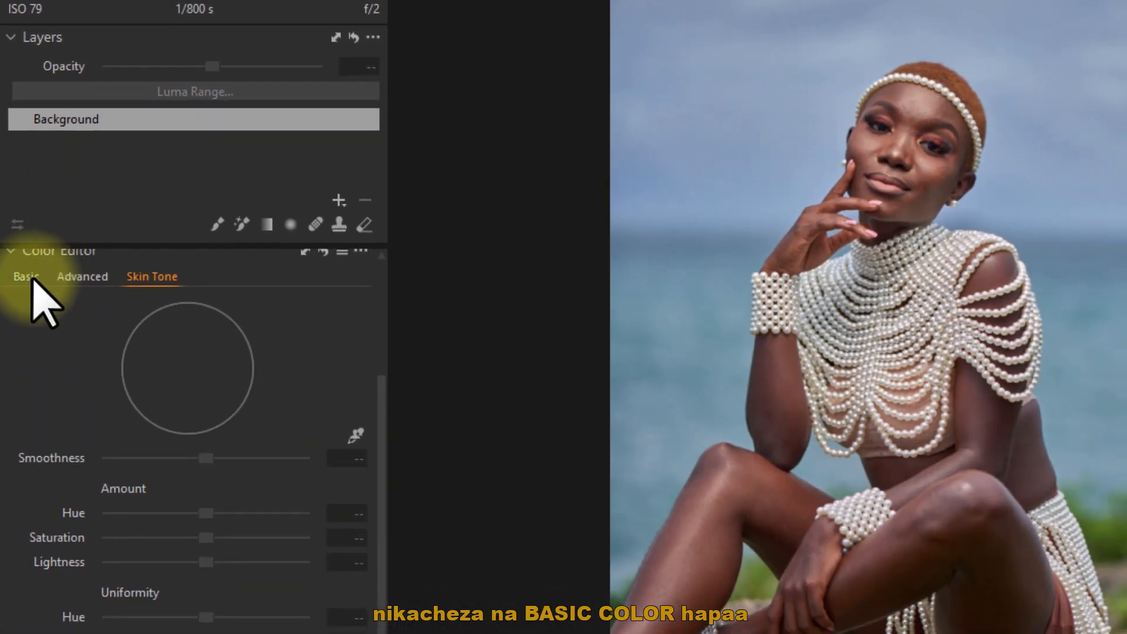
click(30, 279)
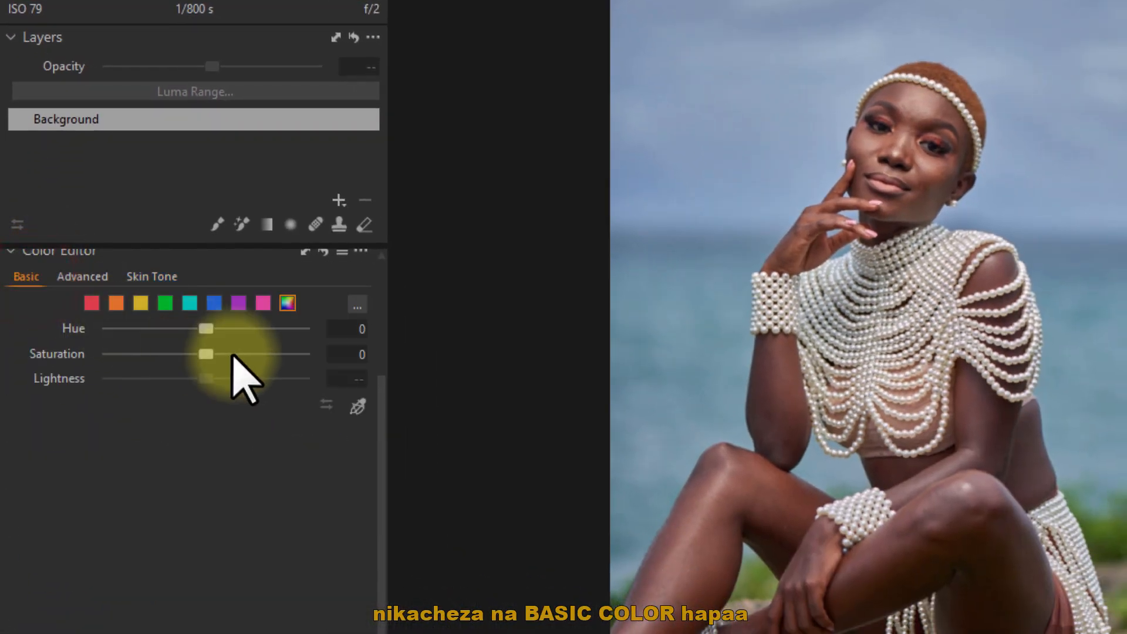
click(115, 303)
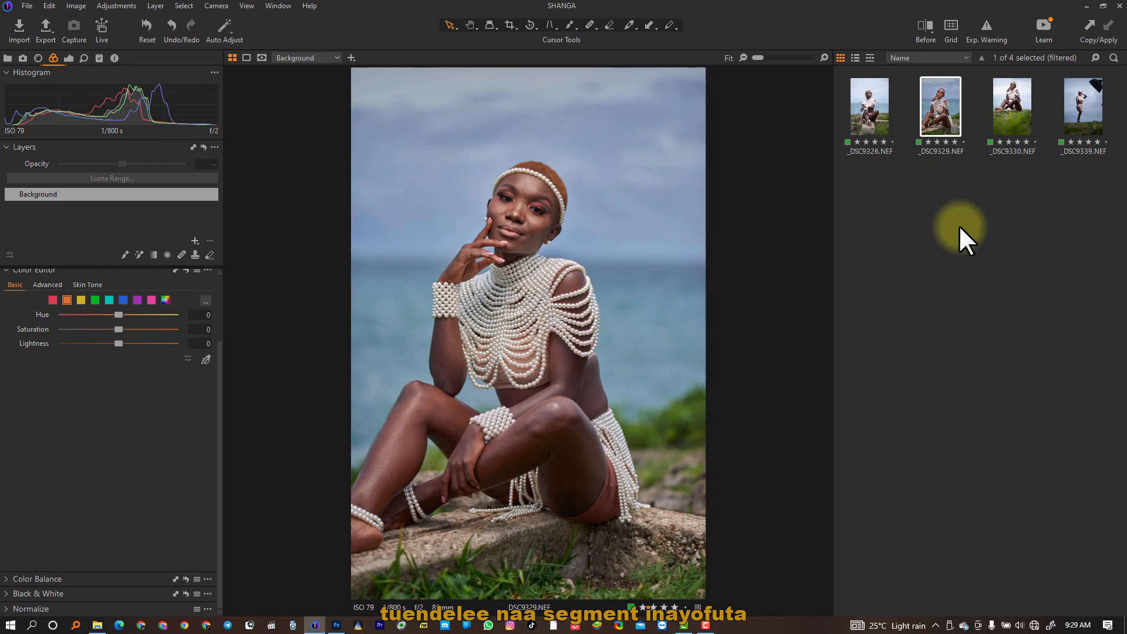
Send the photo to Adobe Photoshop 2020 as an uncompressed 16-bit TIFF with Adobe RGB (1998), 300 px/in and 100% fixed scale.
right_click(650, 189)
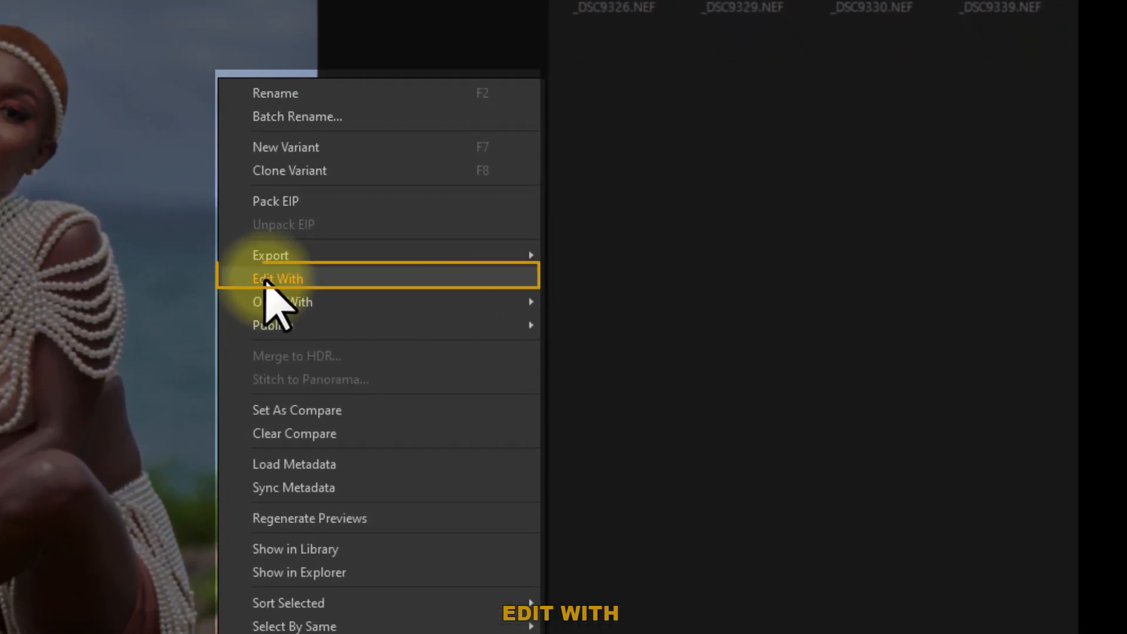
mouse_move(265, 279)
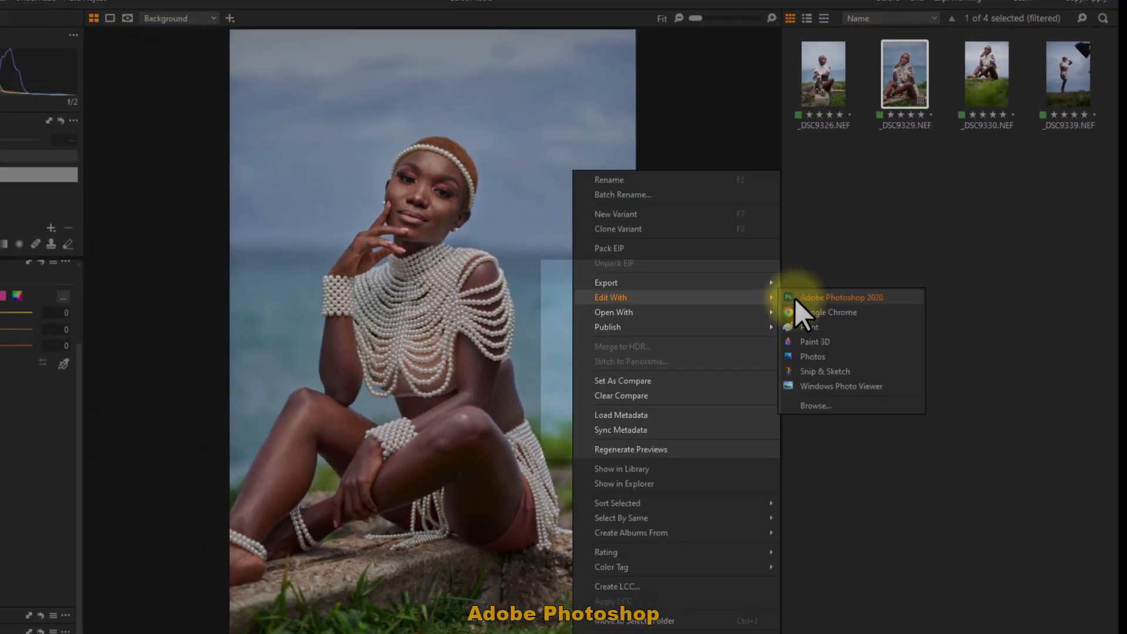
click(573, 280)
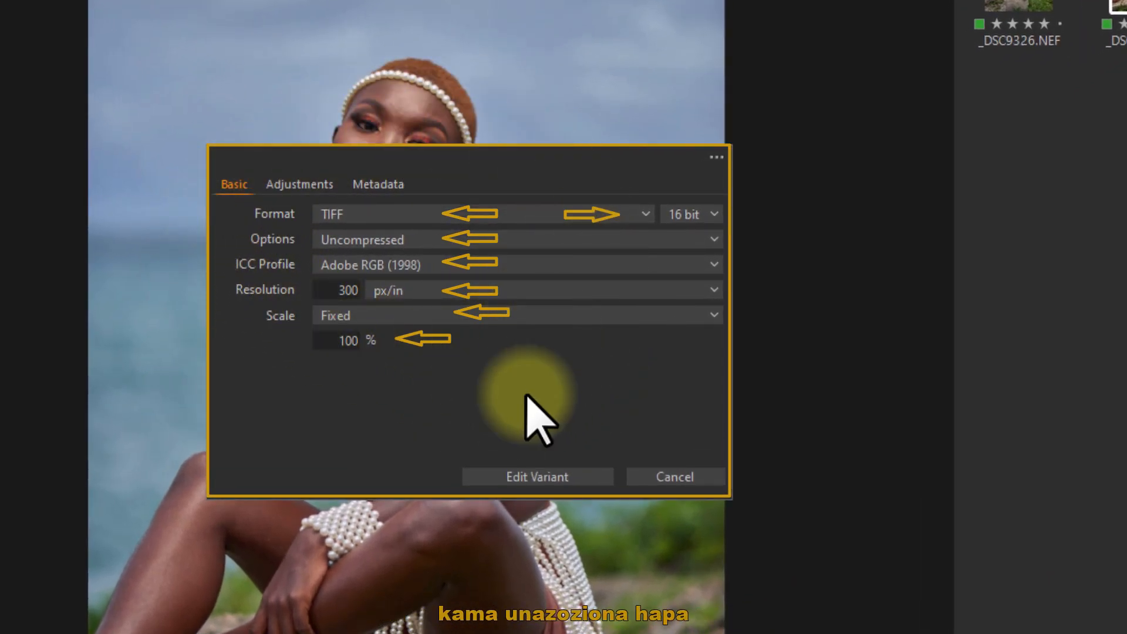
click(539, 477)
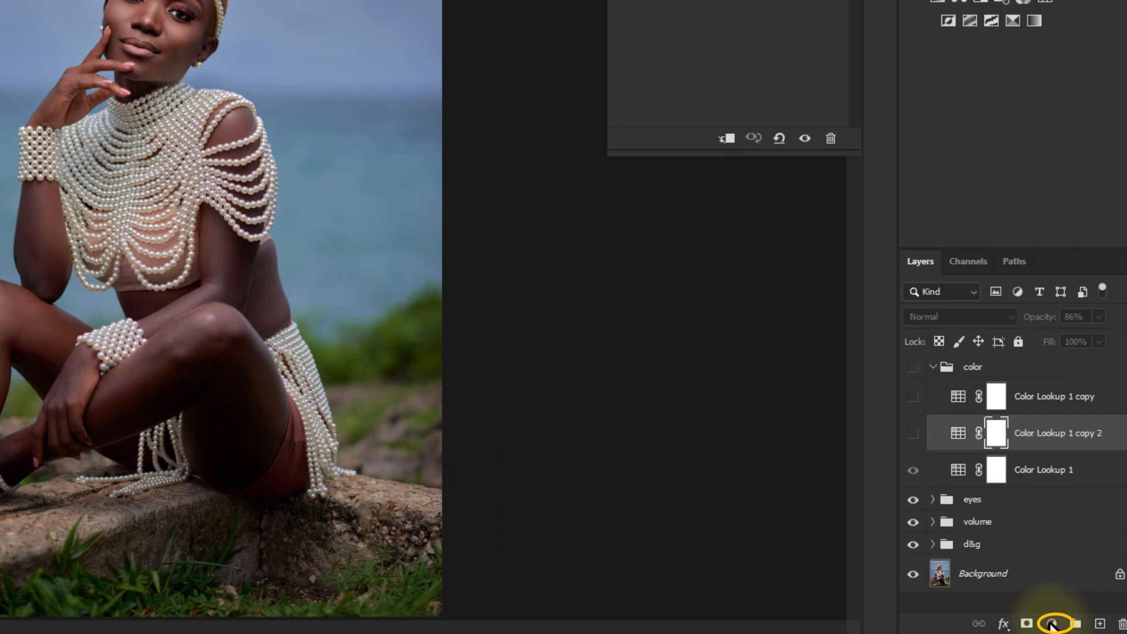
Add a Color Lookup adjustment layer above Color Lookup 1 copy 2 and delete it again.
click(1052, 624)
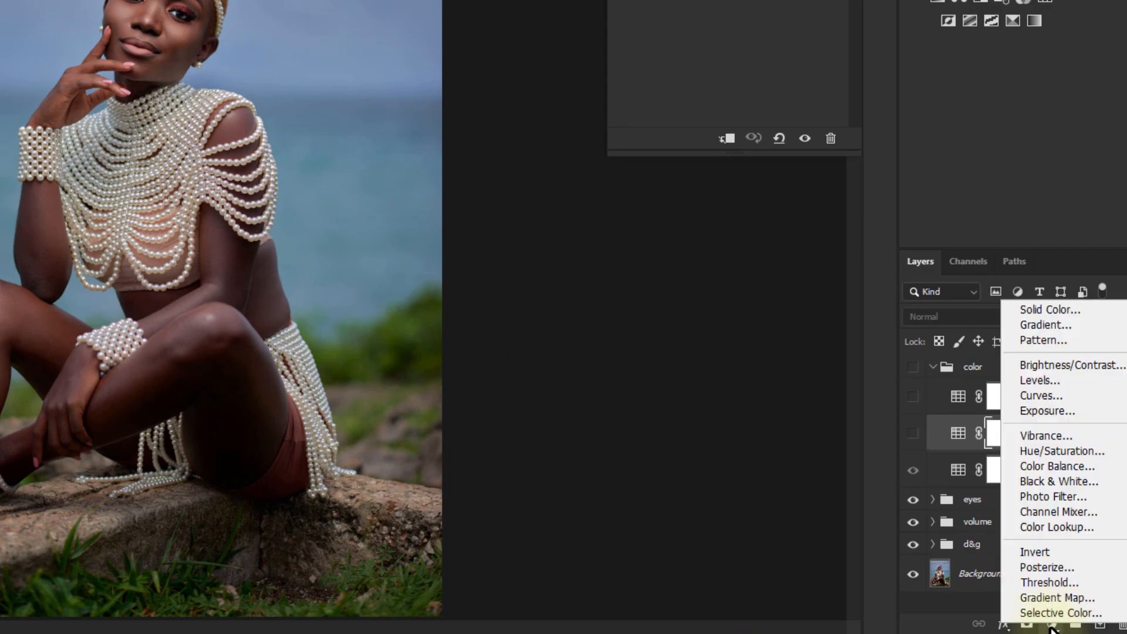
click(1048, 528)
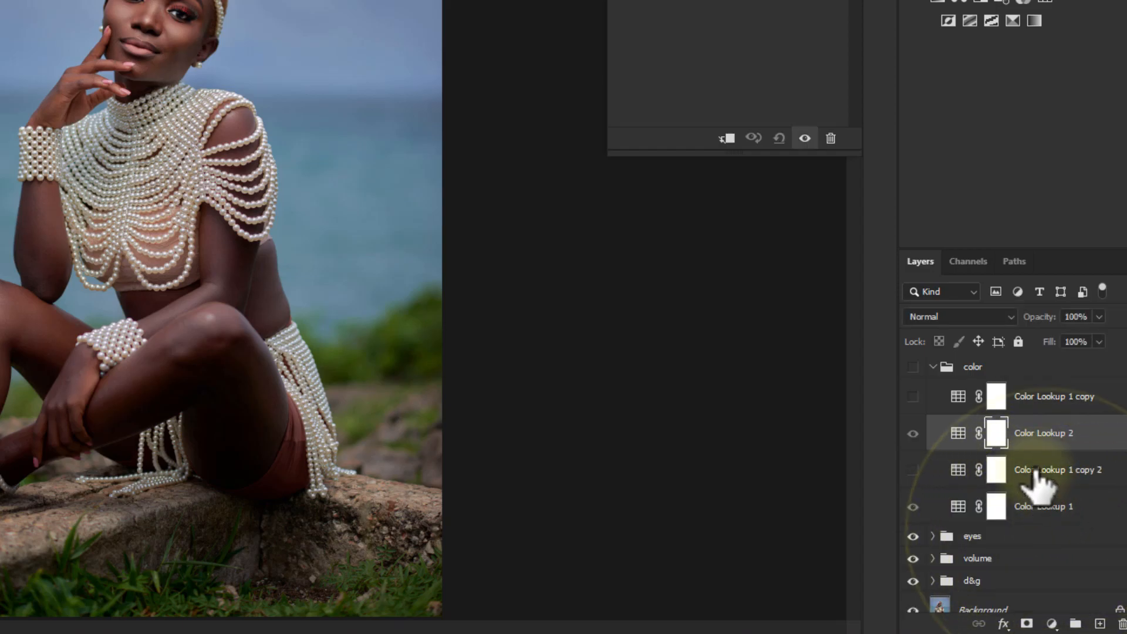
key(Delete)
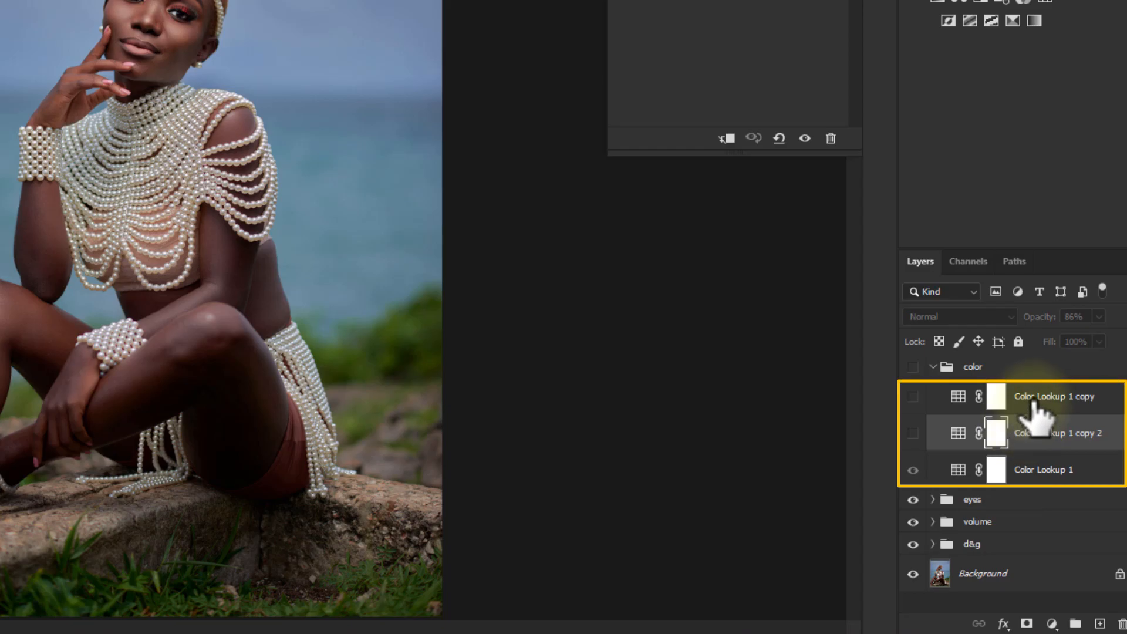
Apply the INFRAME-Ukerewe.3DL 3DLUT file to the Color Lookup 1 layer in the color group.
click(1038, 470)
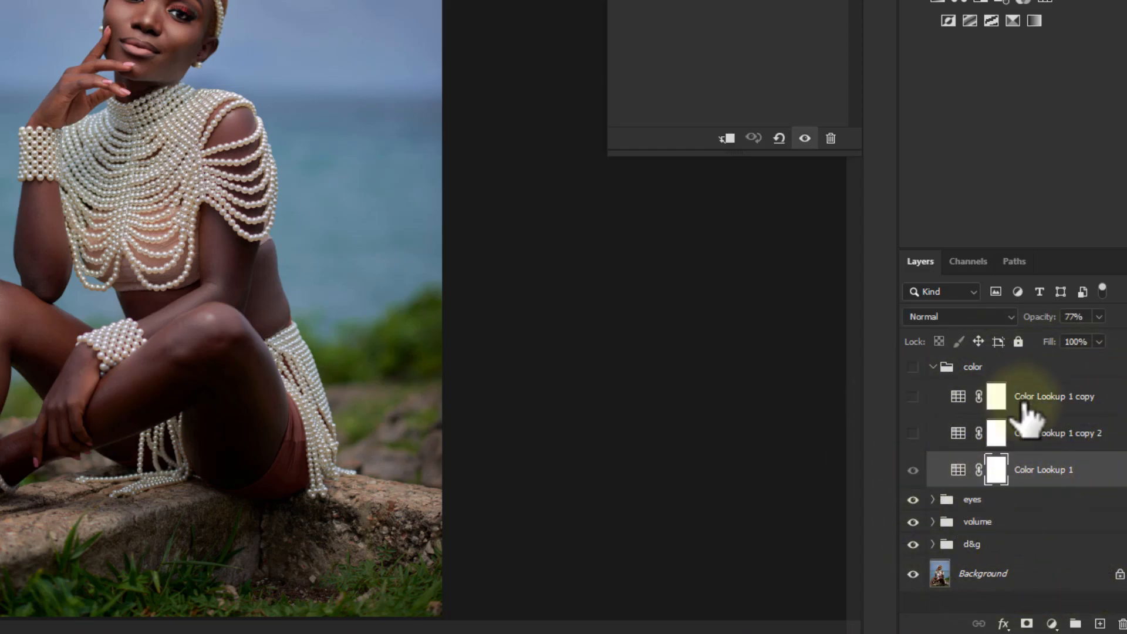
click(1042, 398)
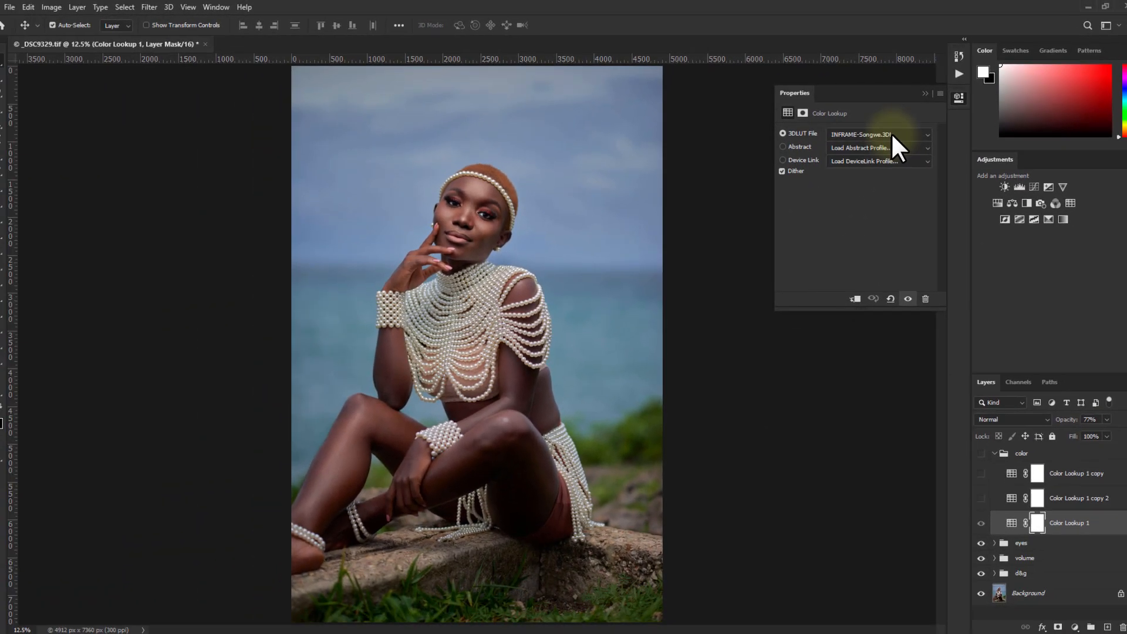
click(772, 189)
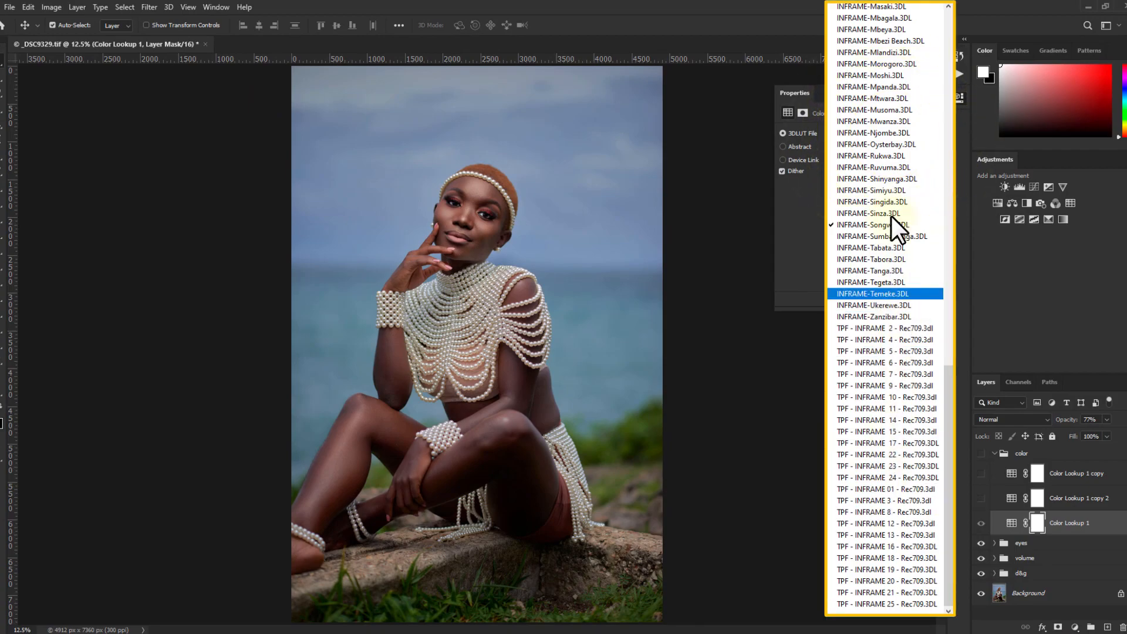
scroll(893, 200, up, 9)
scroll(893, 199, up, 4)
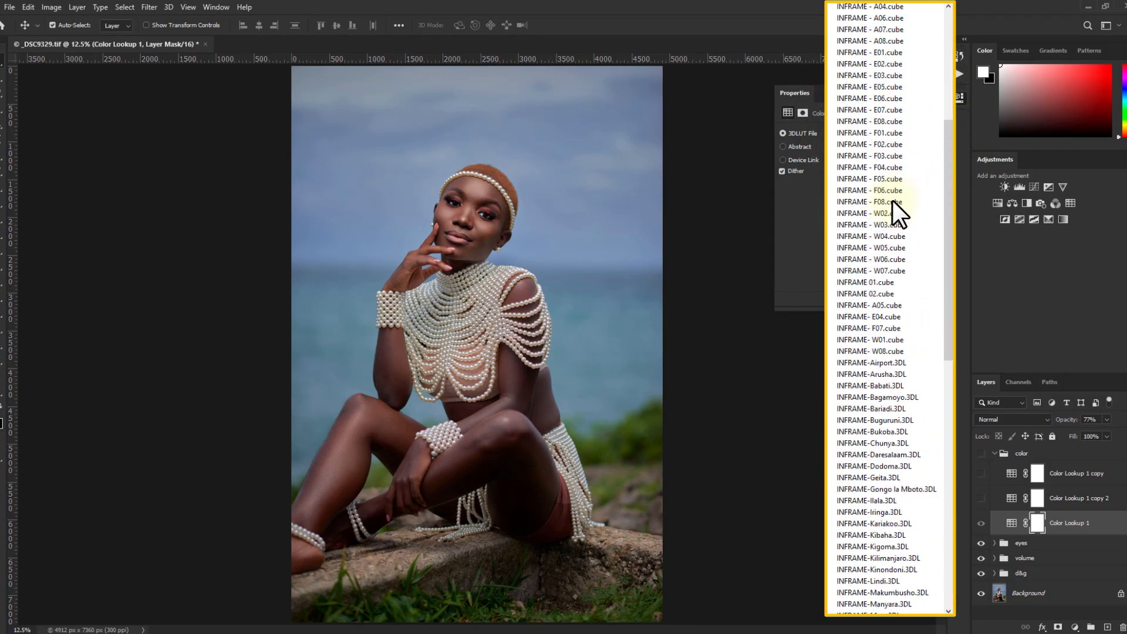
scroll(893, 260, down, 4)
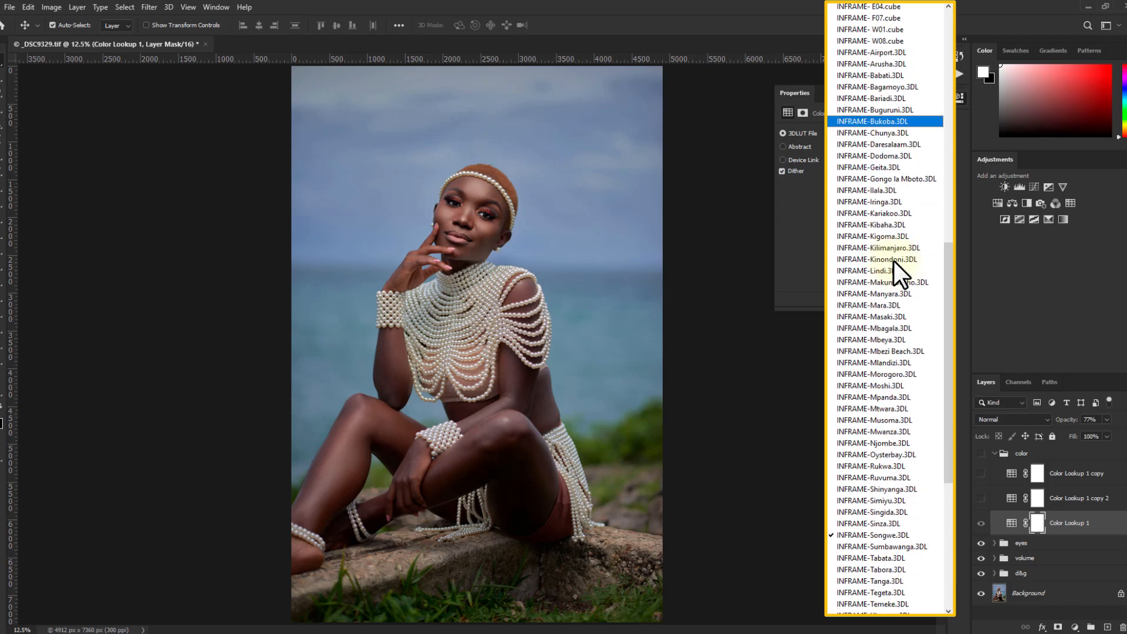
scroll(896, 428, up, 4)
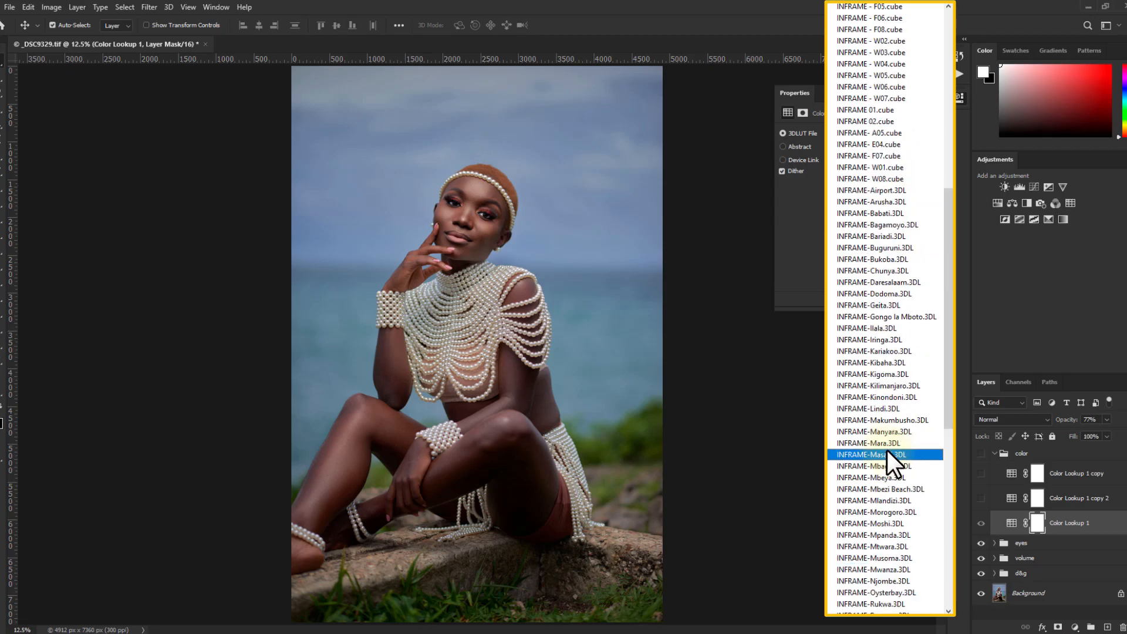
scroll(946, 496, down, 10)
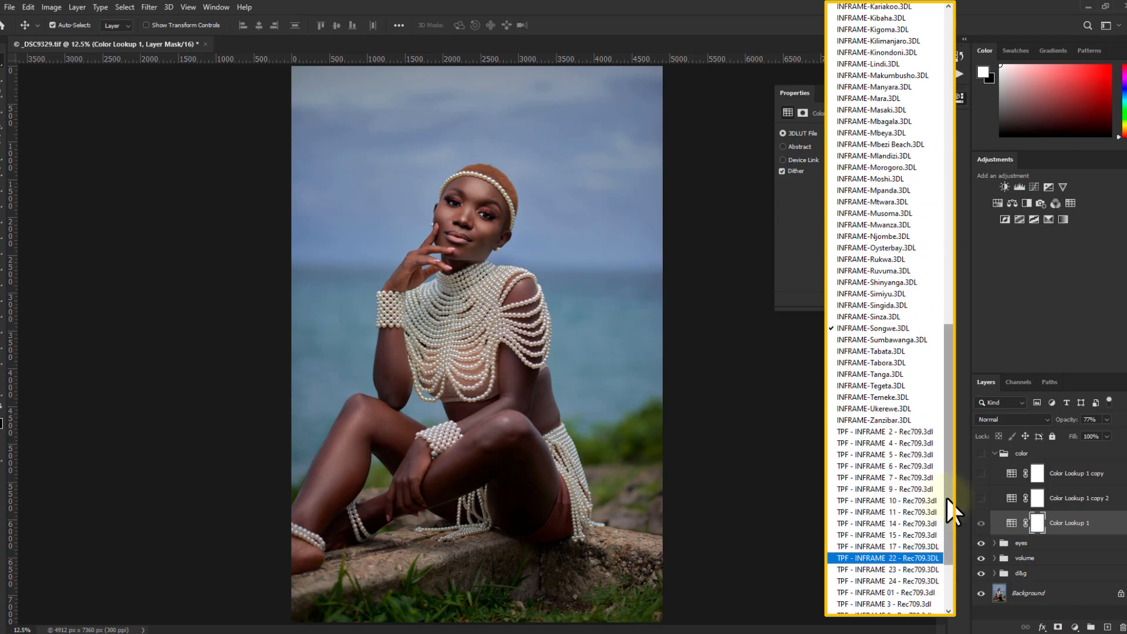
click(895, 421)
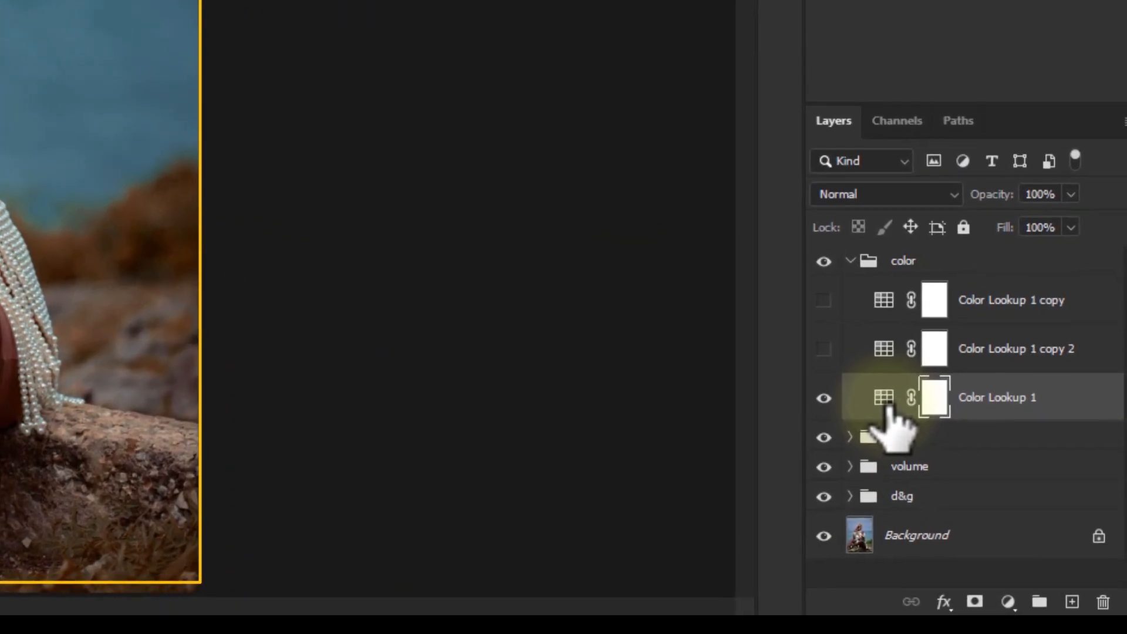
Examine the available 3DLUT files for the Color Lookup 1 adjustment without choosing another one.
click(1014, 526)
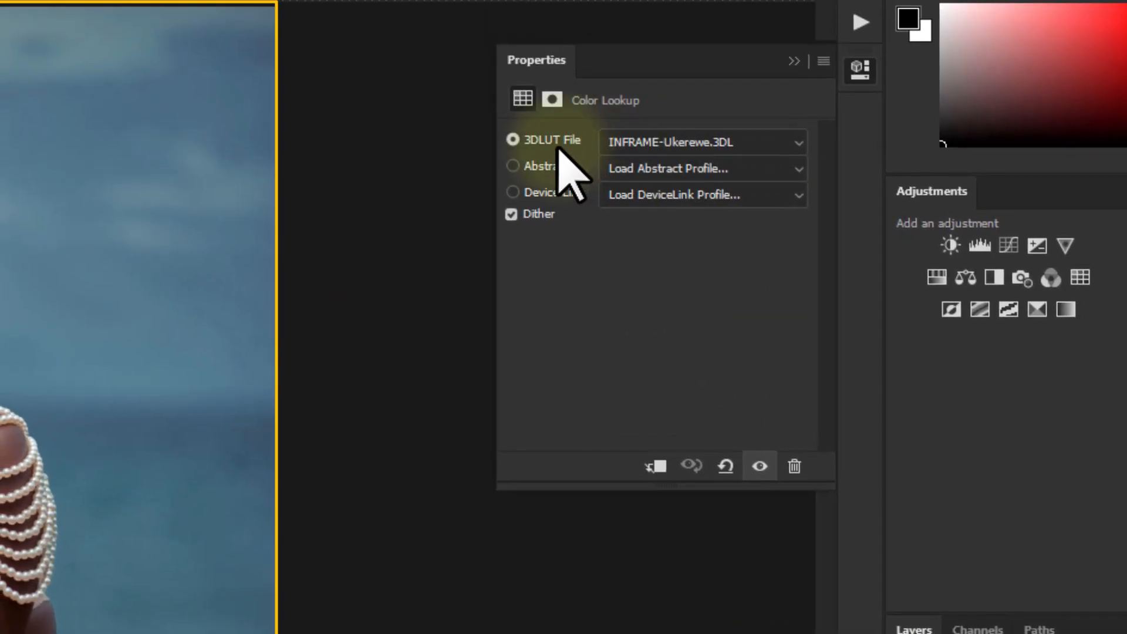
click(666, 148)
scroll(801, 474, up, 6)
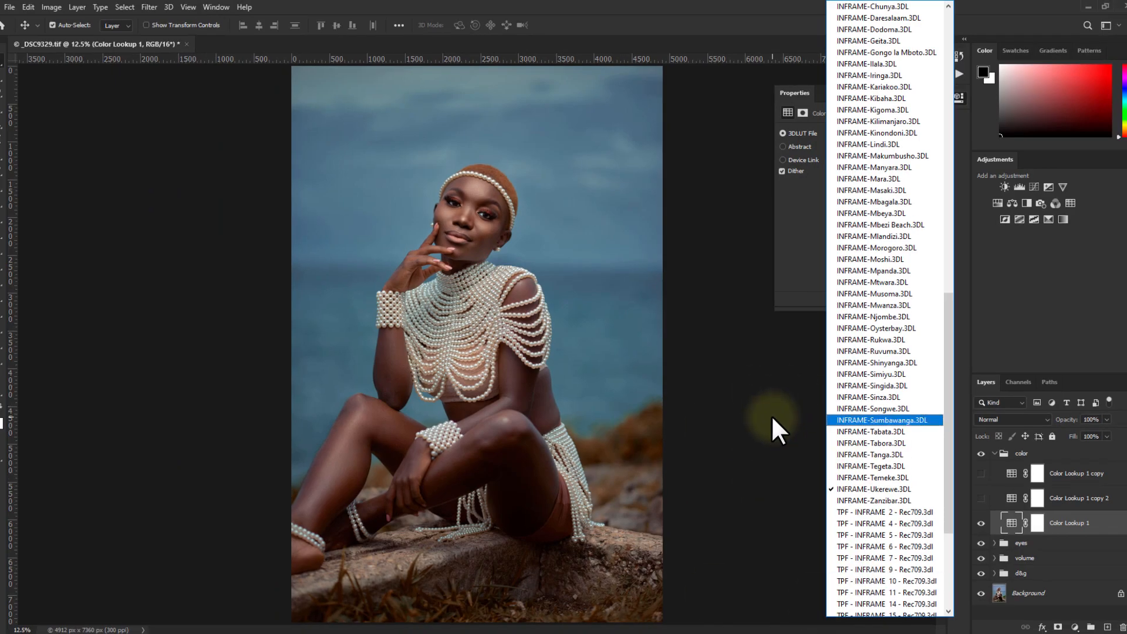
click(772, 414)
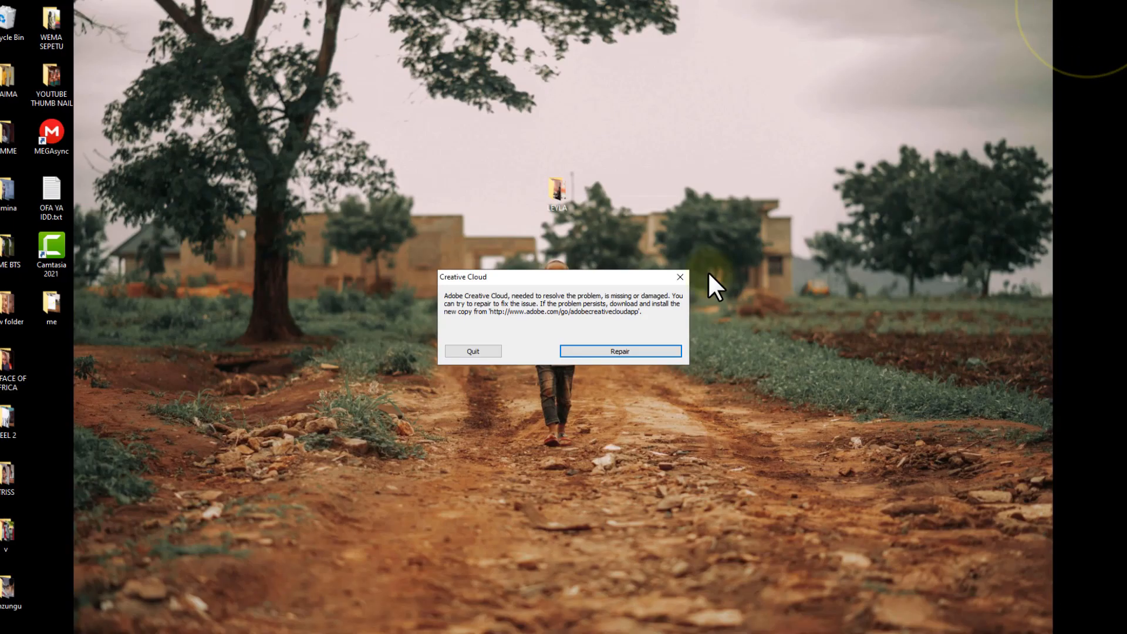
Dismiss the Creative Cloud repair dialog without repairing.
click(680, 276)
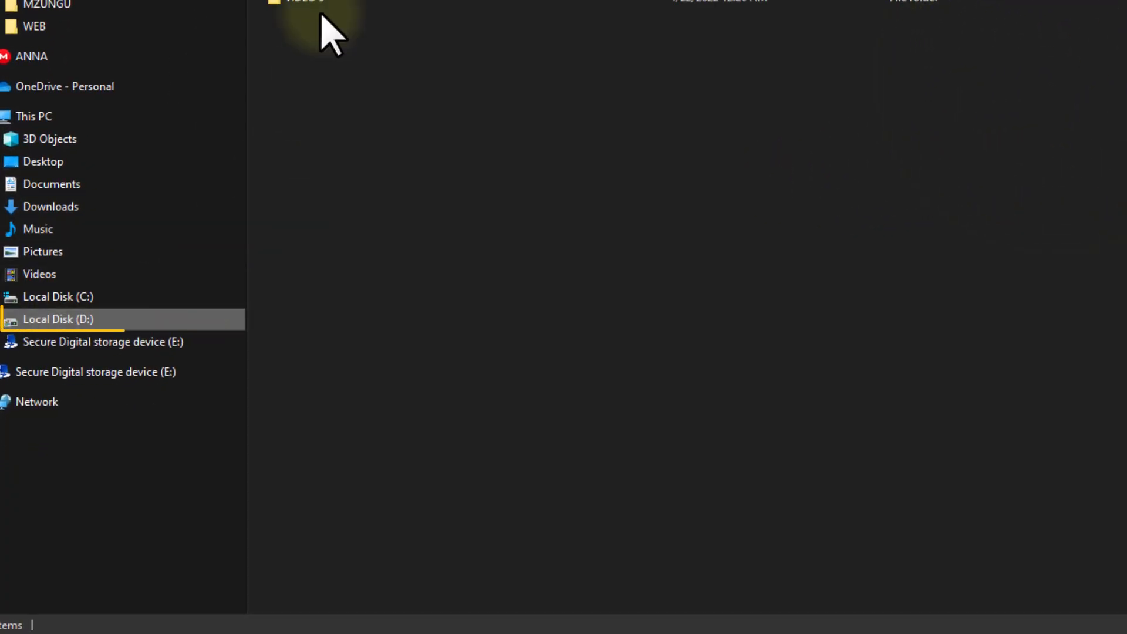
Open the 3D Lut\INFRAME 1 folder under SOFTWARE on Local Disk (D:) and select all its .cube LUT files.
double_click(307, 1)
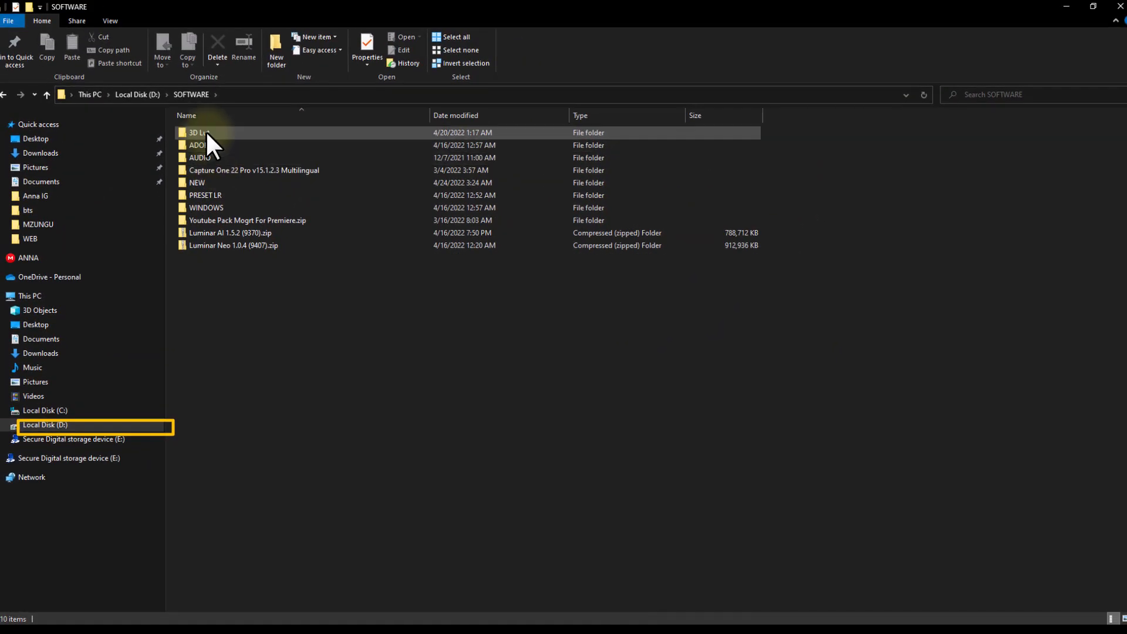
double_click(205, 131)
double_click(225, 144)
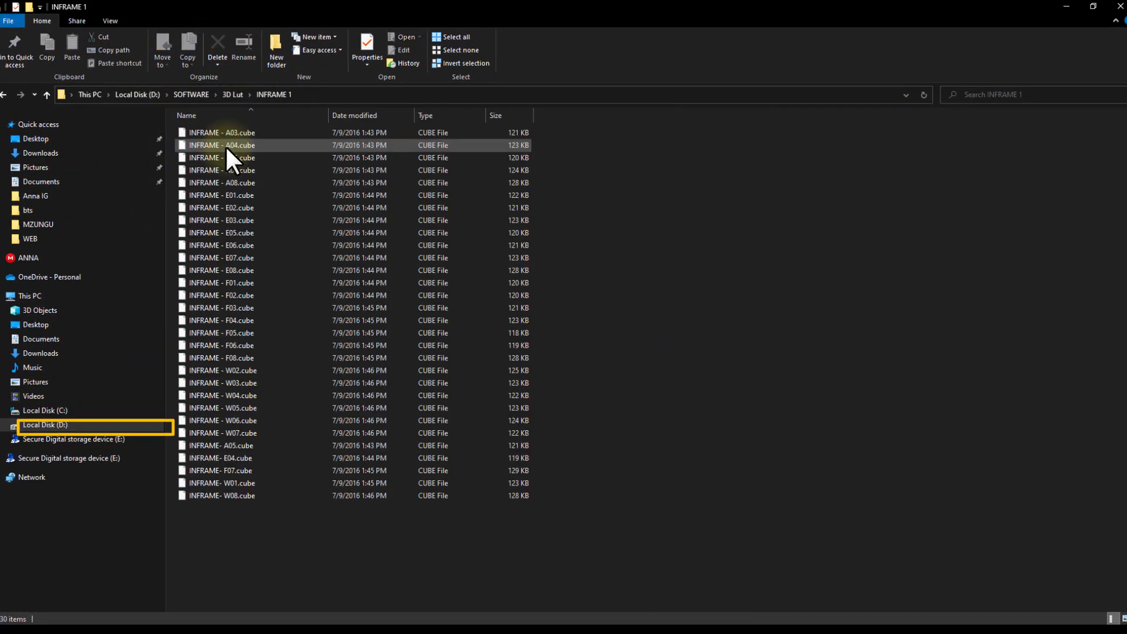
drag(249, 559, 249, 140)
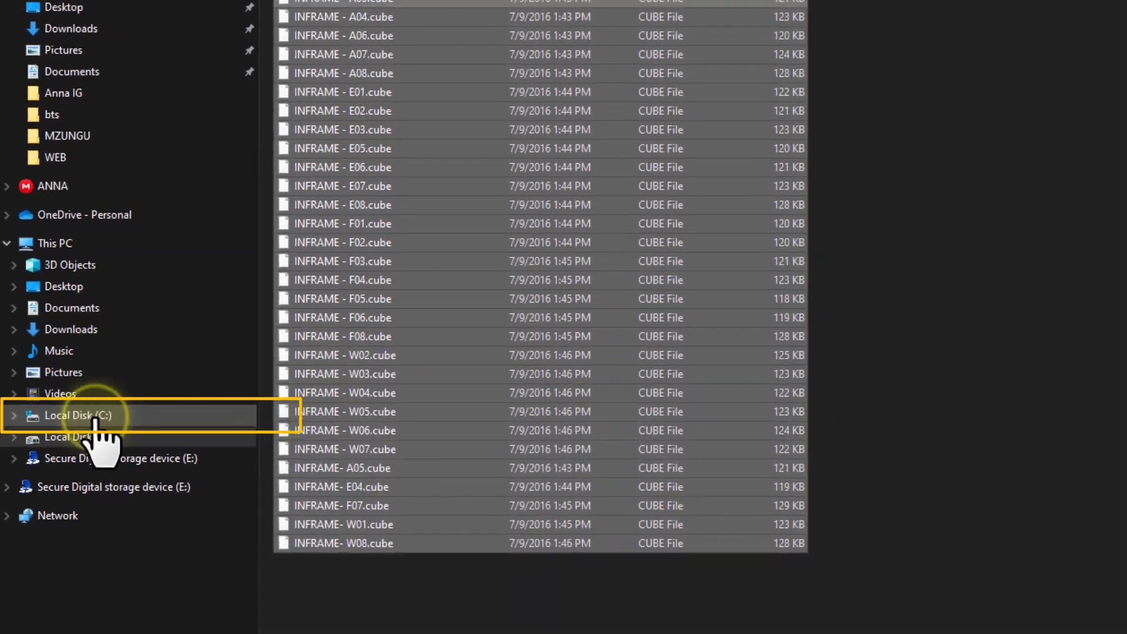
Browse to Photoshop's LUT folder at C:\Program Files\Adobe\Adobe Photoshop 2020\Presets\3DLUTs.
click(112, 421)
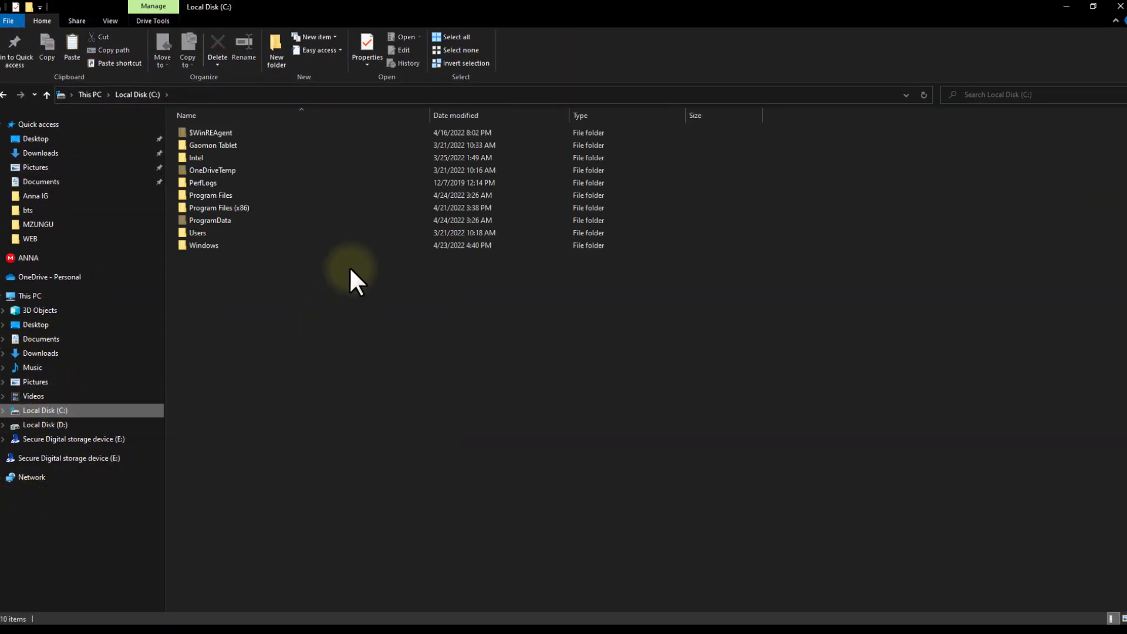
click(227, 193)
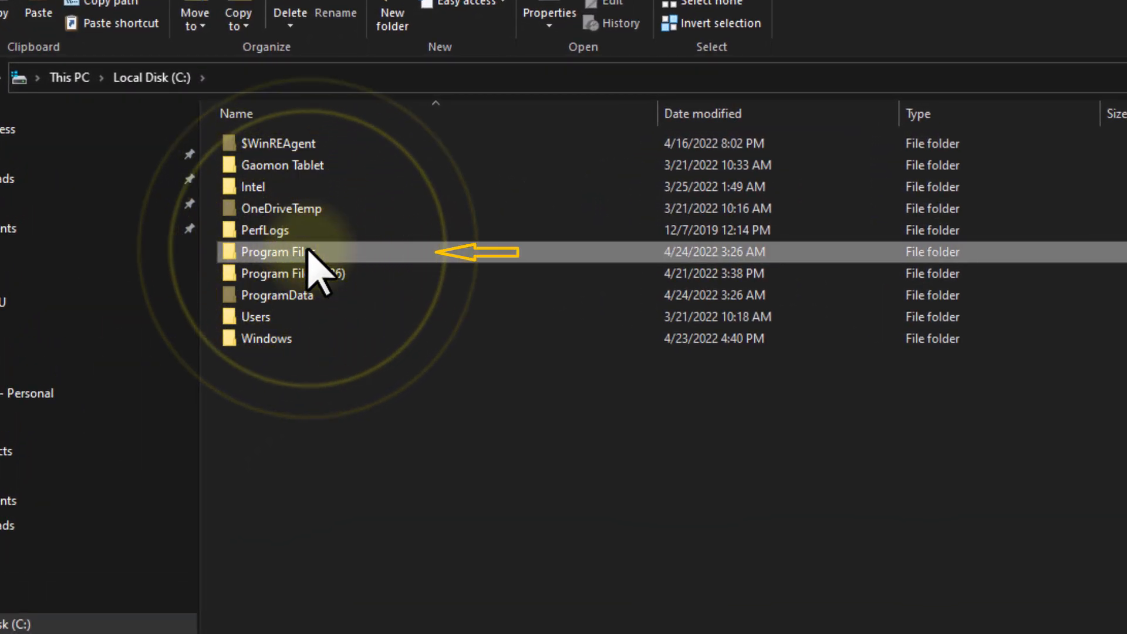
double_click(308, 250)
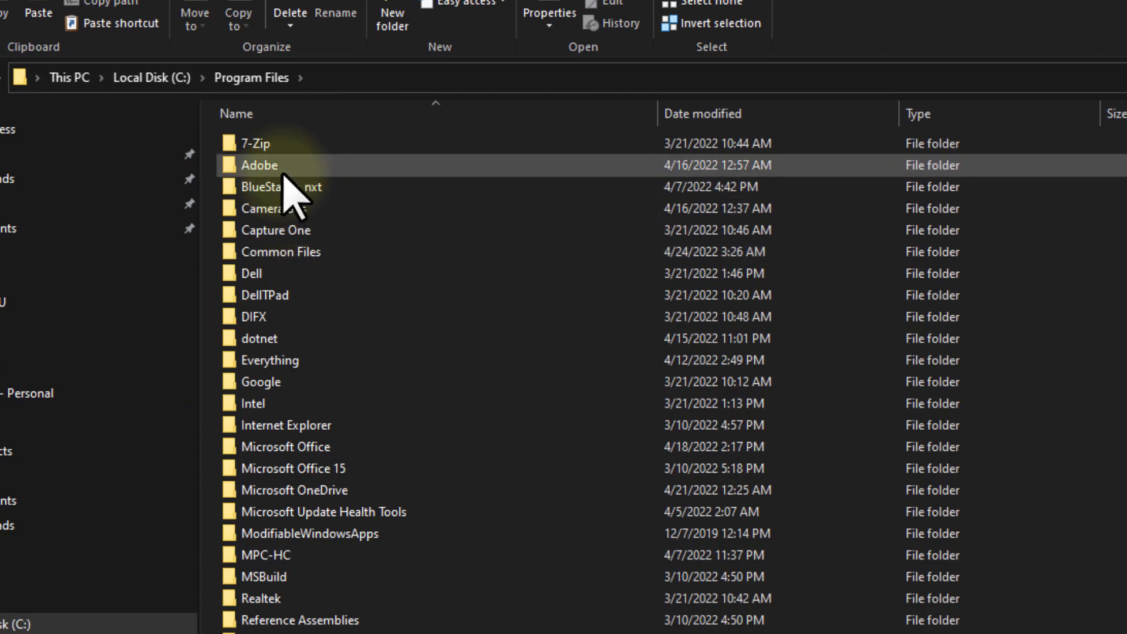
double_click(284, 172)
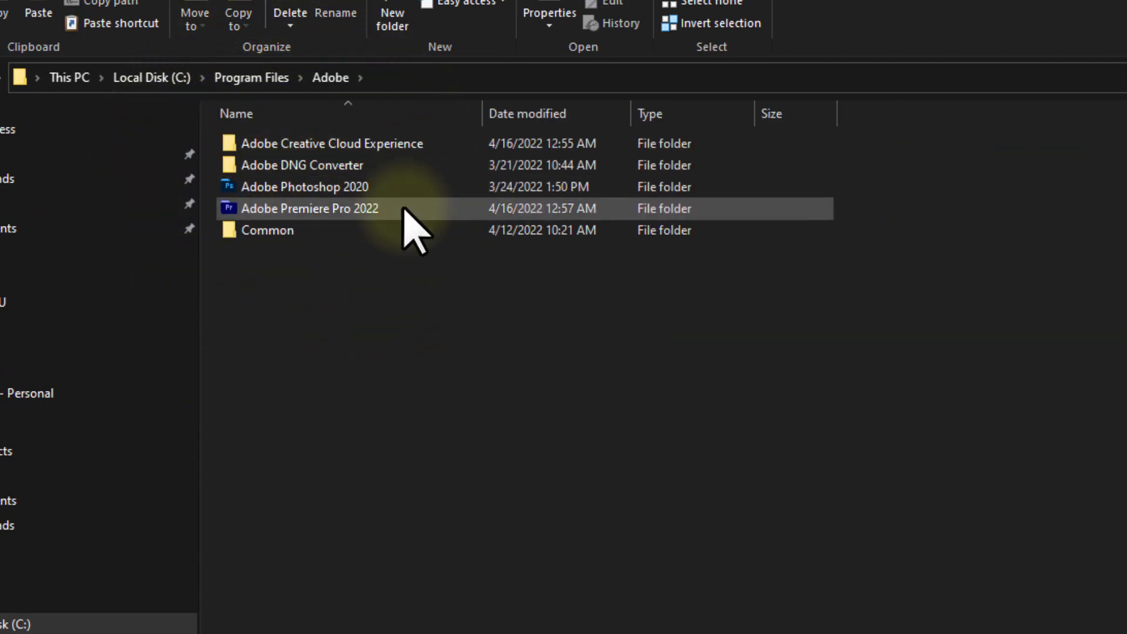
click(341, 188)
click(417, 188)
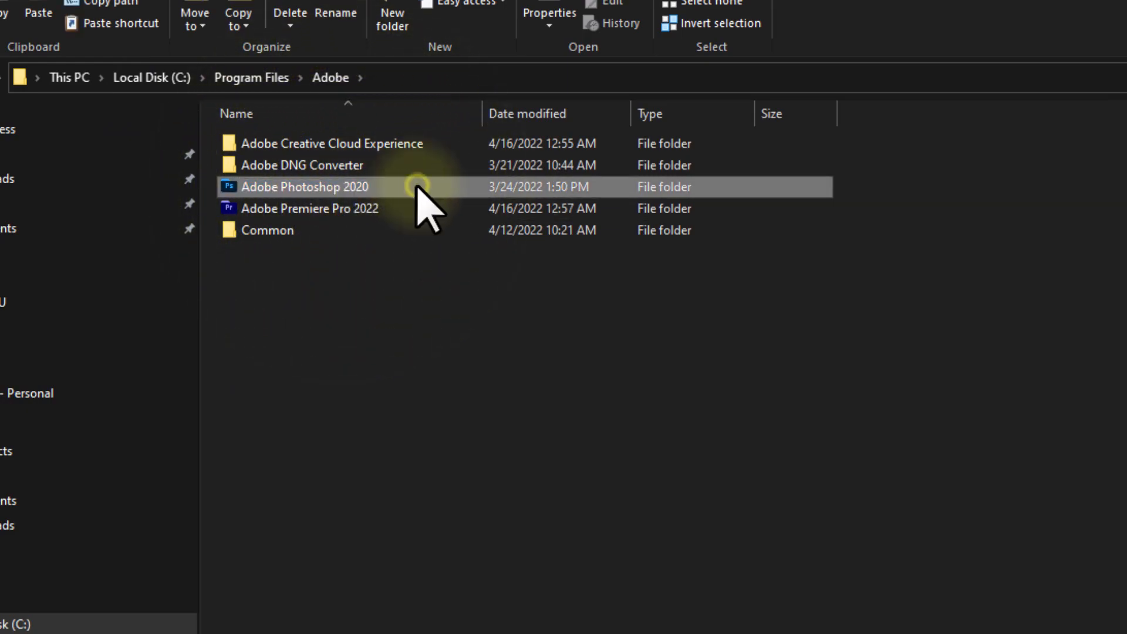
double_click(418, 188)
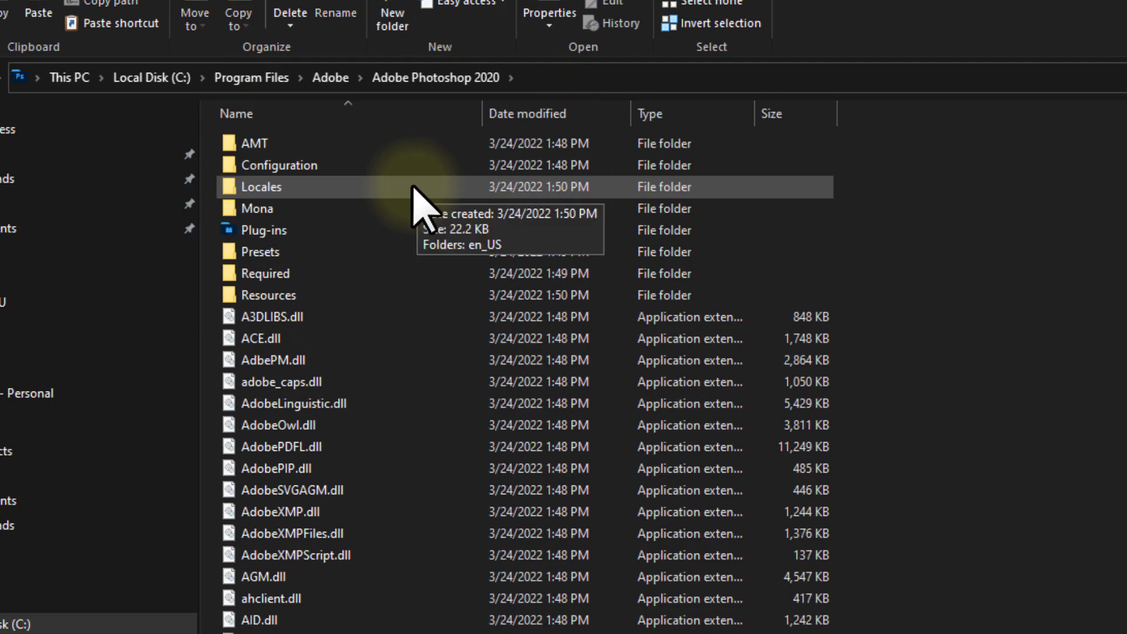
double_click(276, 251)
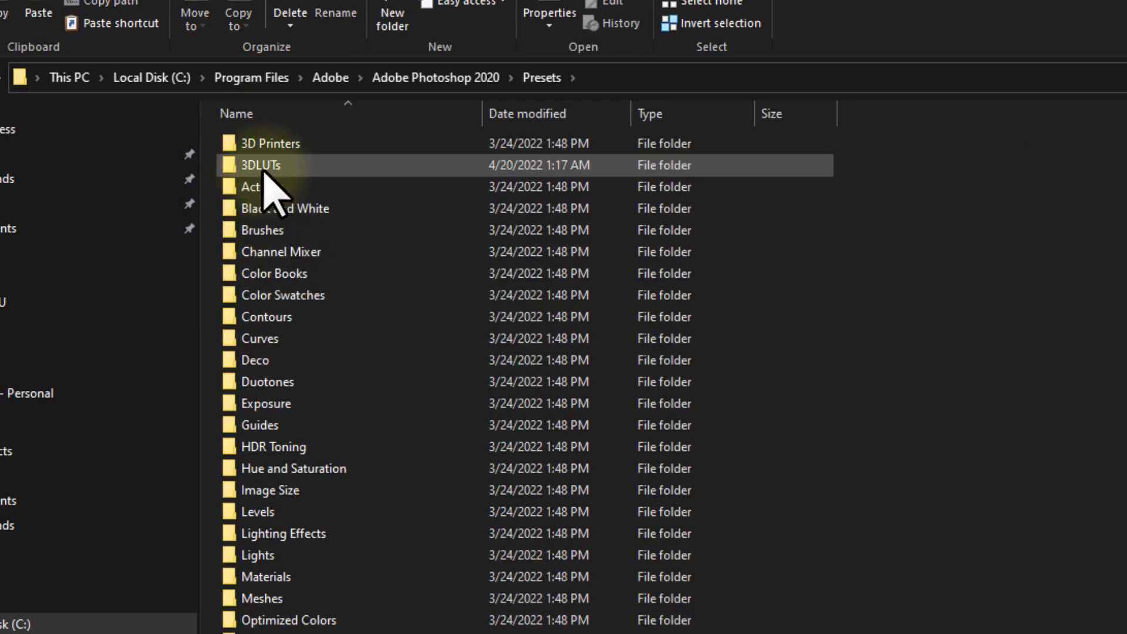
double_click(262, 166)
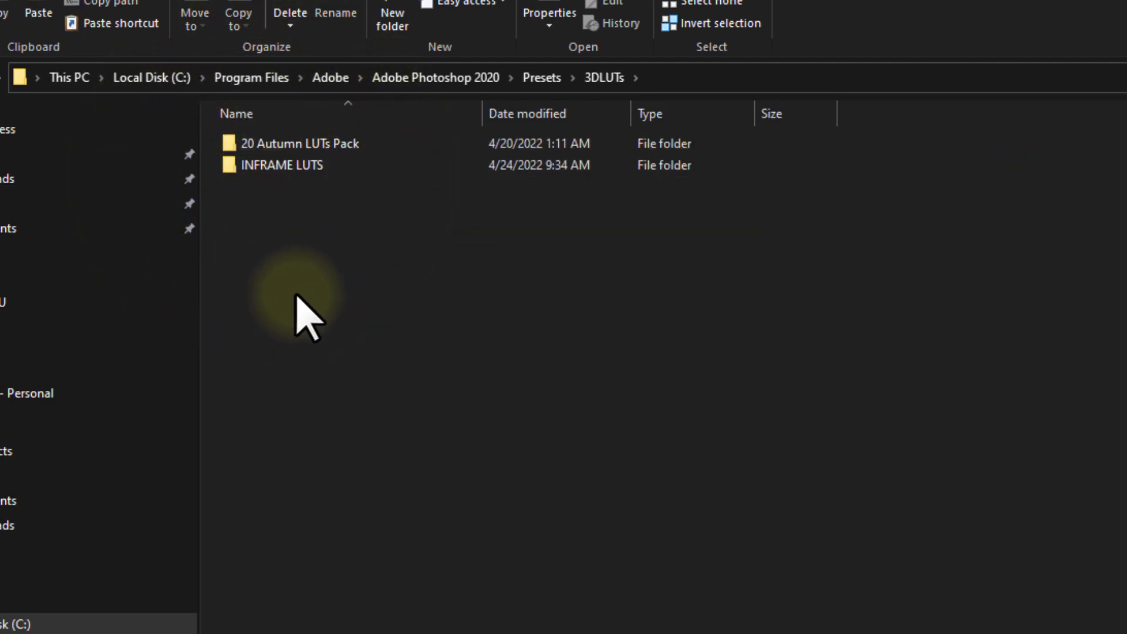
View the LUT files in the INFRAME LUTS folder and close File Explorer to return to Photoshop.
right_click(284, 209)
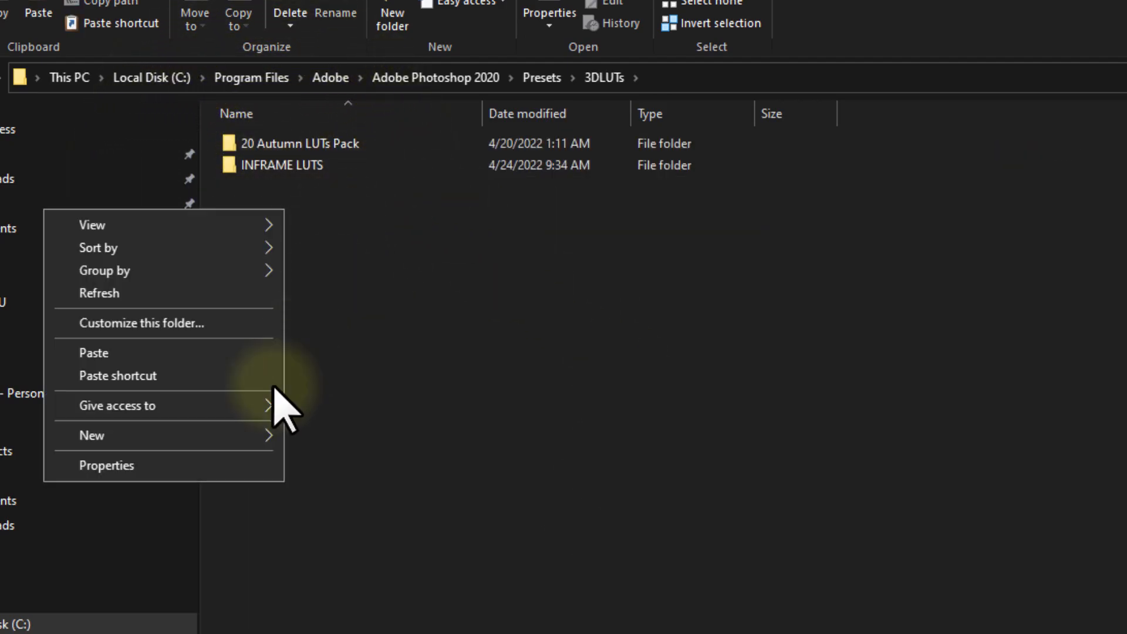
mouse_move(235, 439)
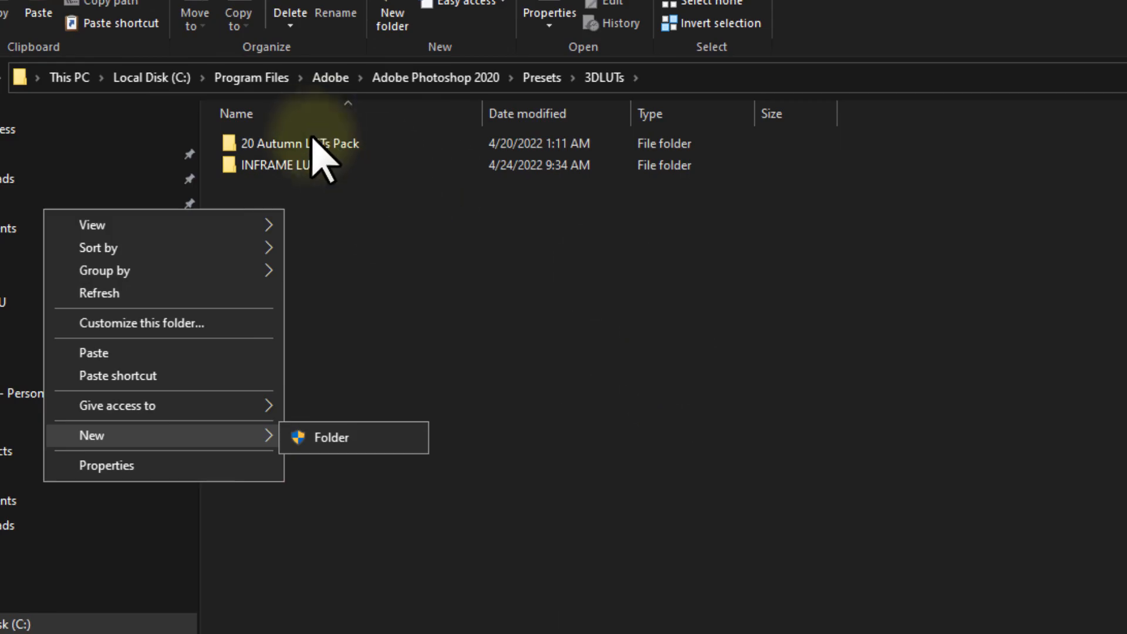
click(293, 168)
double_click(293, 168)
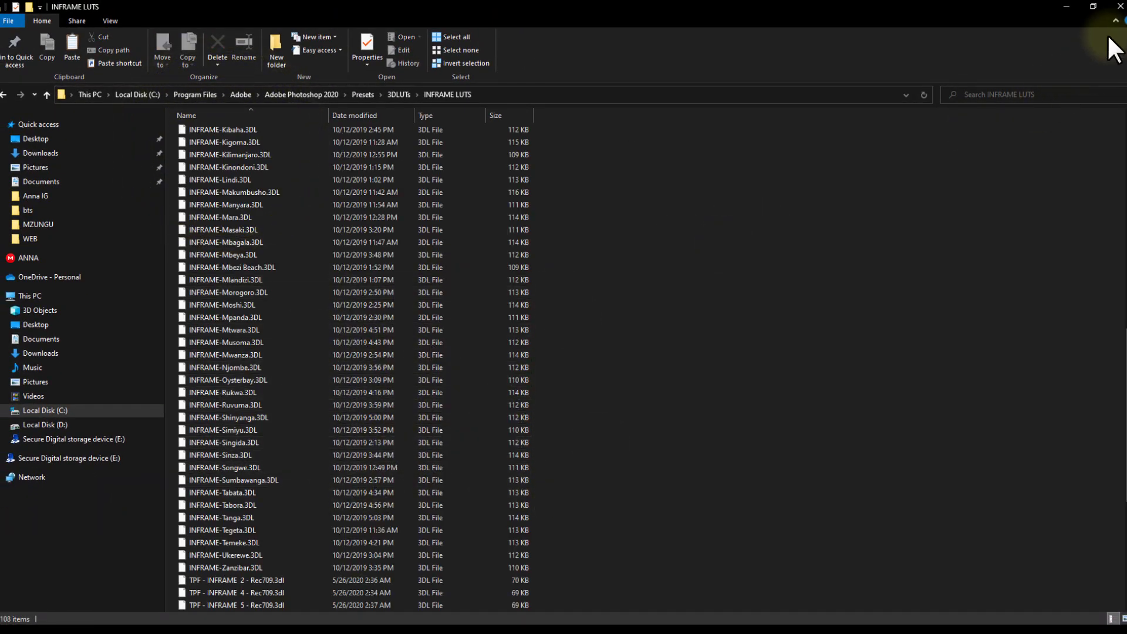
click(1120, 6)
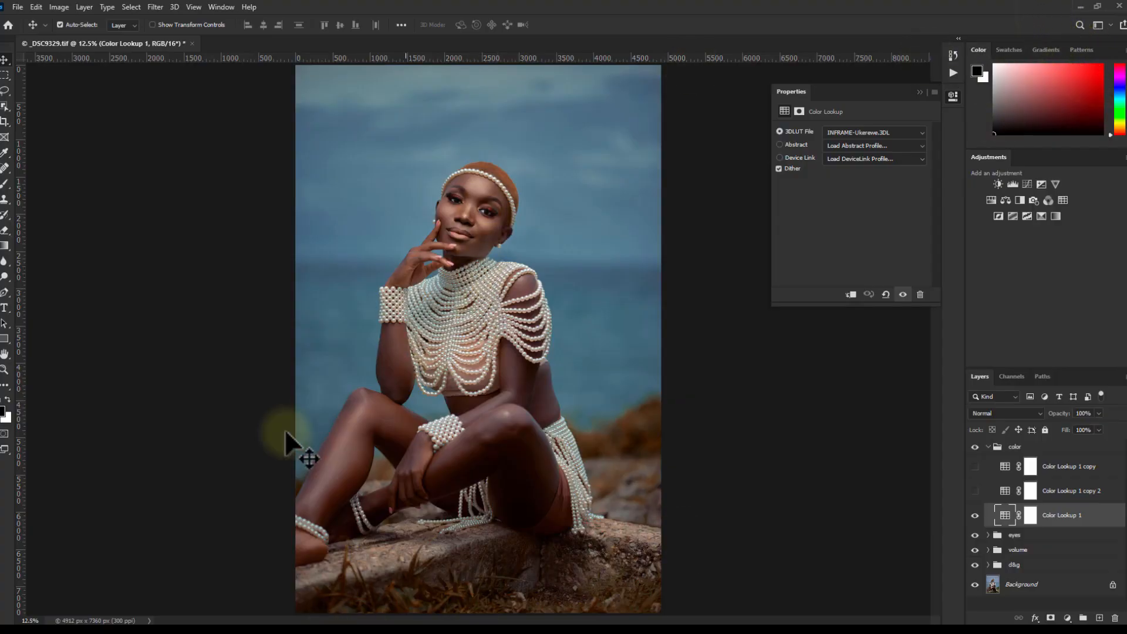
Cycle through the INFRAME LUTs on the Color Lookup 1 layer from INFRAME-Ukerewe.3DL up to INFRAME-Songwe.3DL.
click(80, 460)
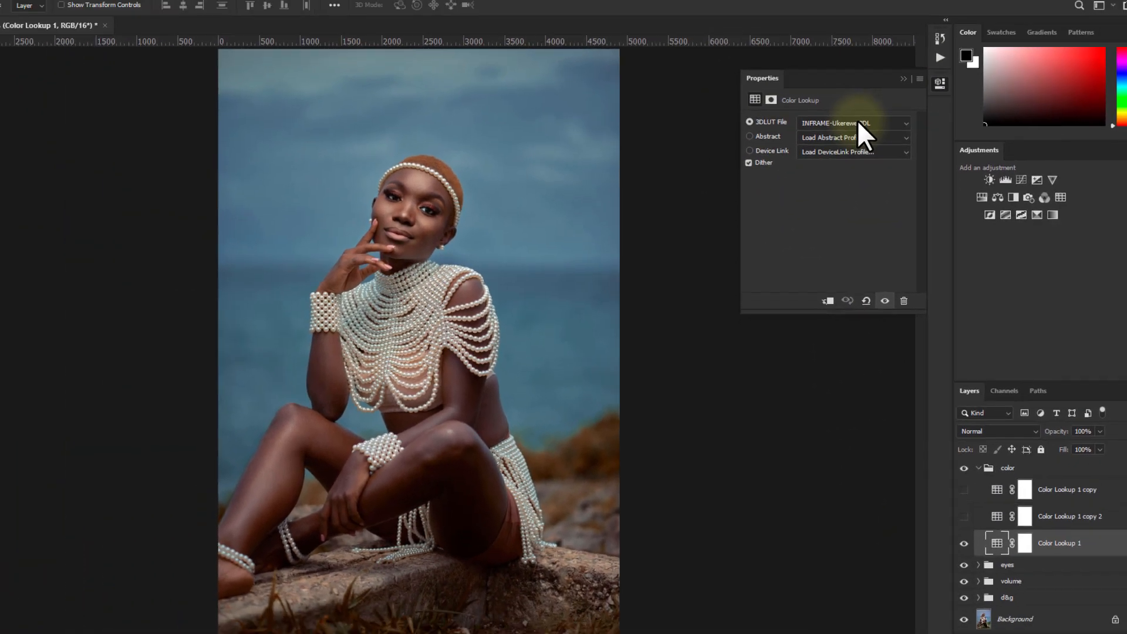
click(777, 83)
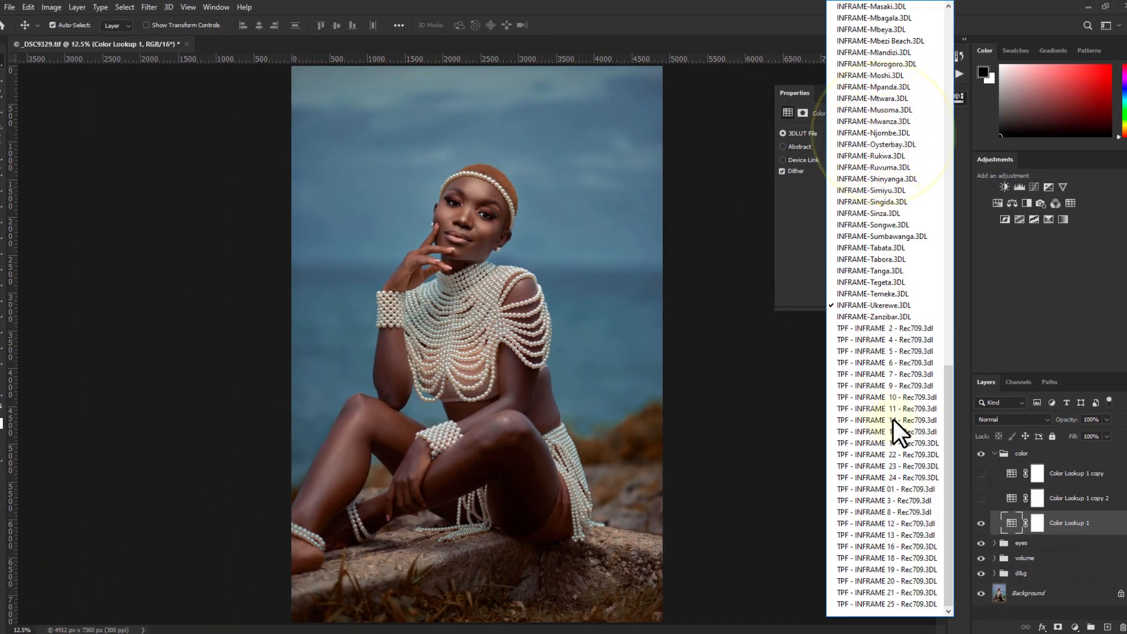
click(868, 305)
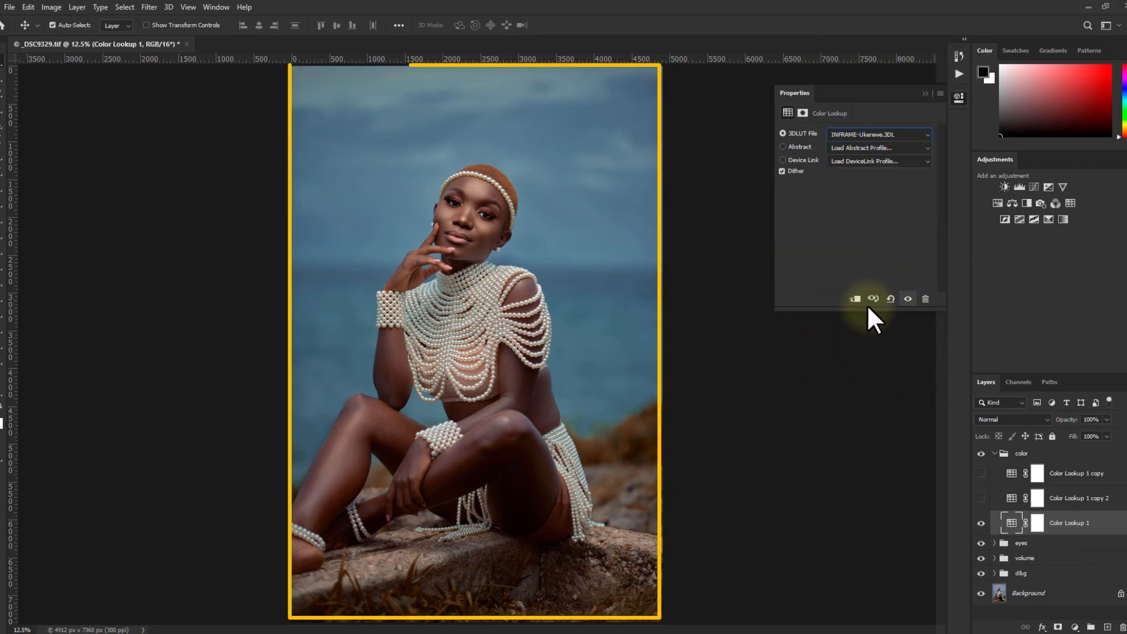
key(Up)
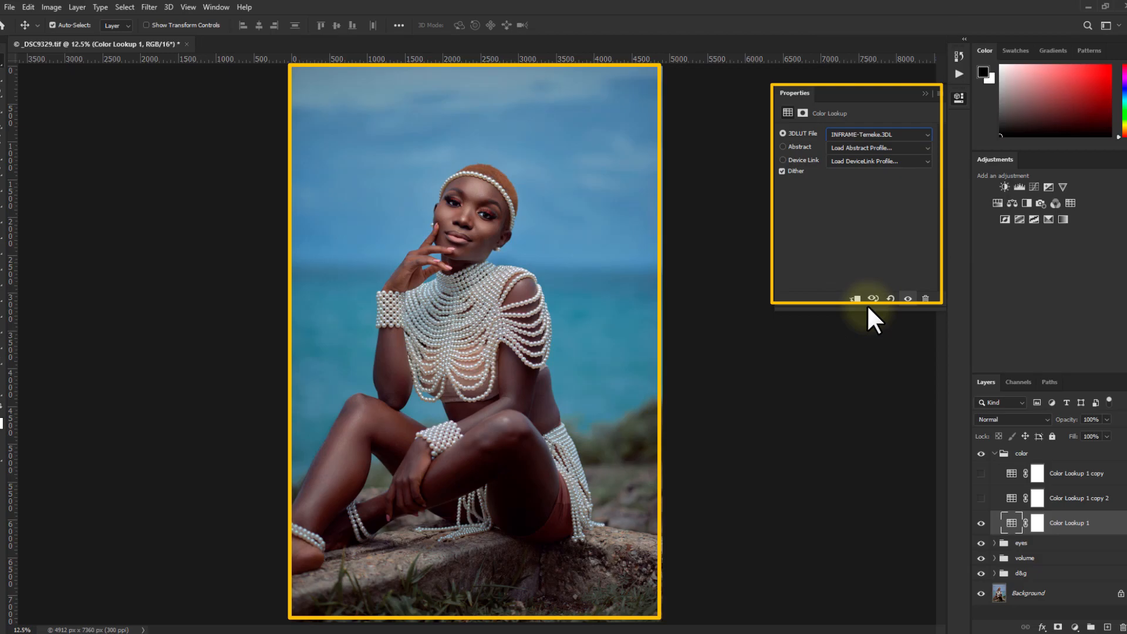
key(Up)
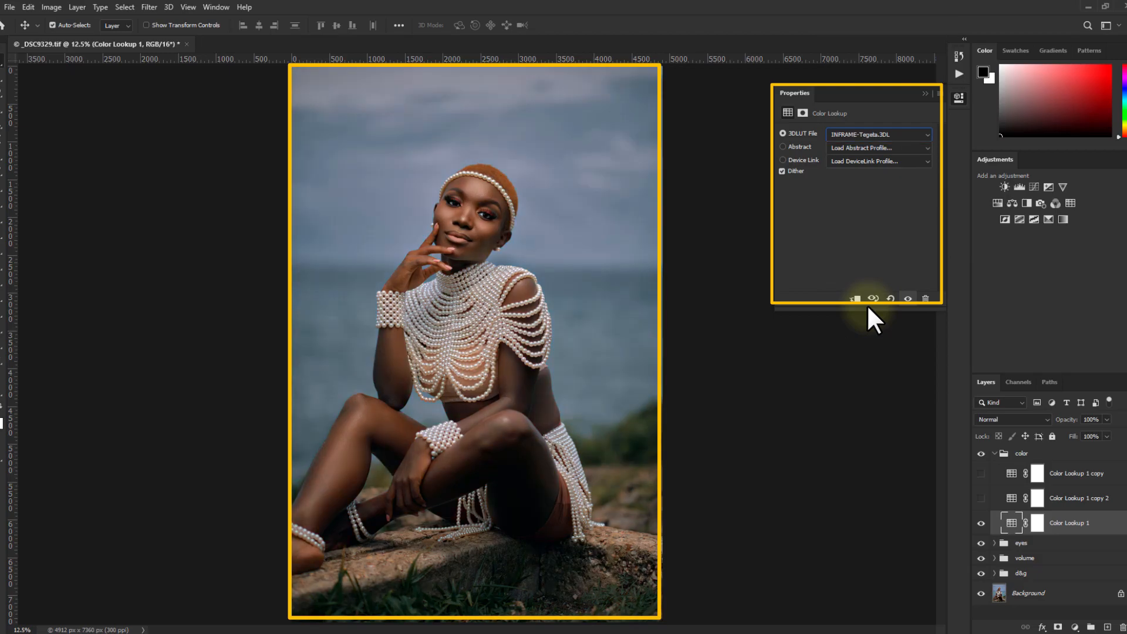
key(Up)
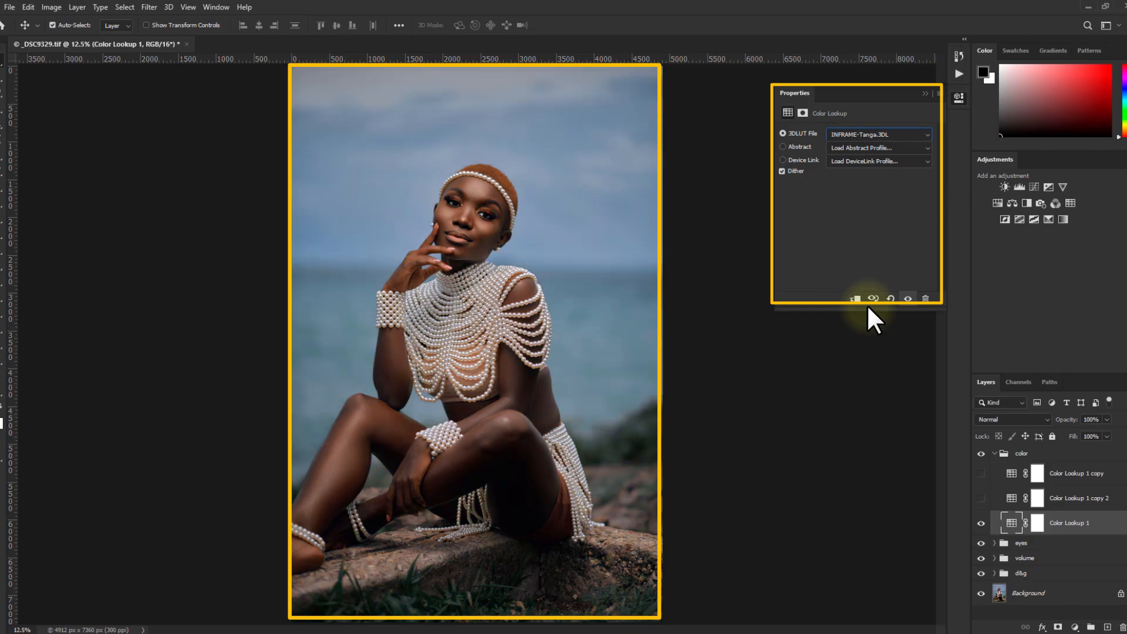
key(Up)
key(Up)
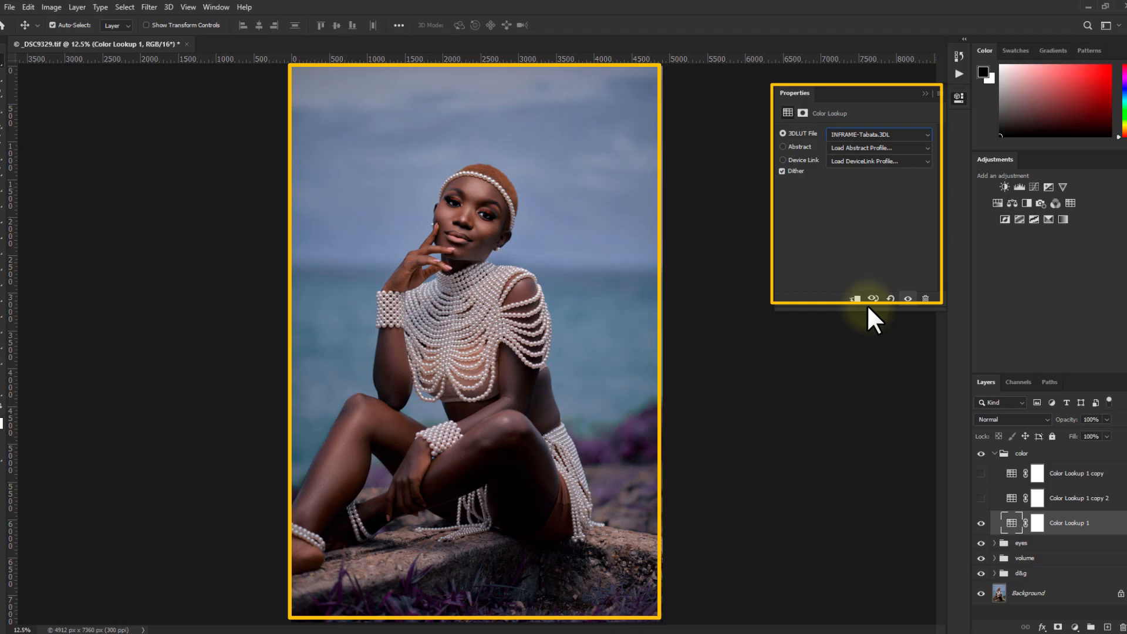
key(Up)
key(Up)
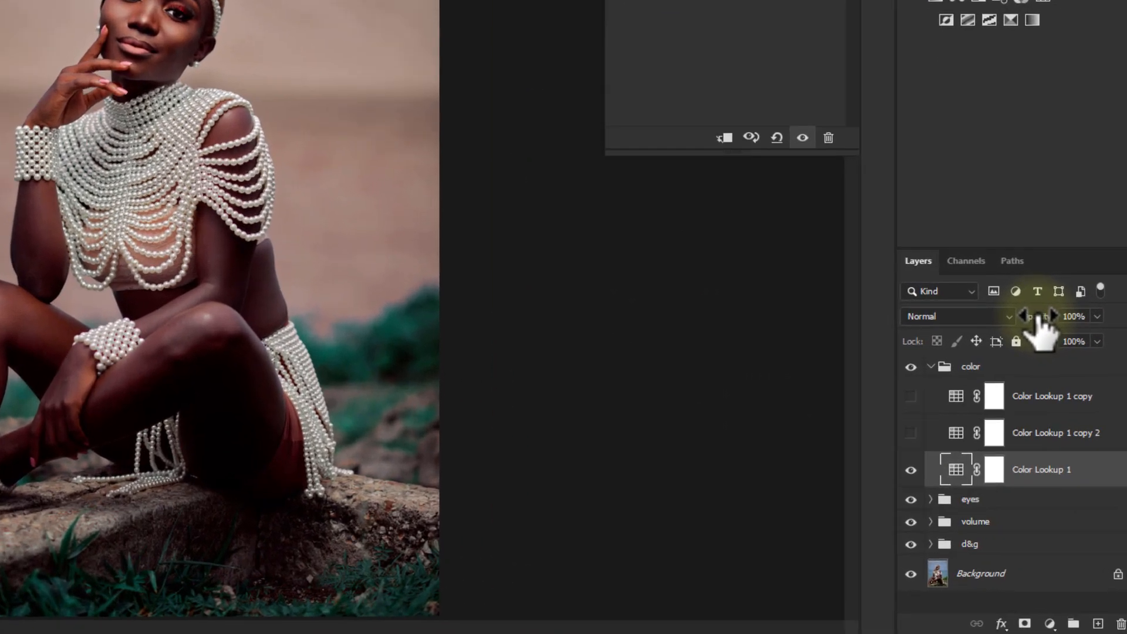
Reduce the opacity of the Color Lookup 1 layer to 81%.
drag(1067, 420, 1065, 421)
drag(1008, 234, 983, 232)
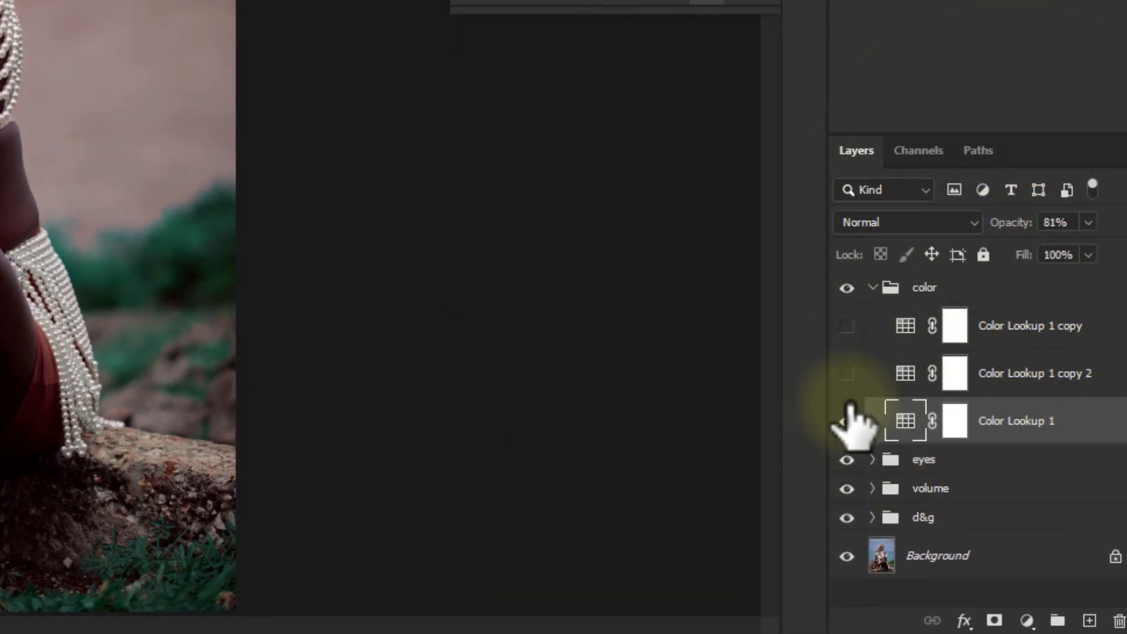
click(1027, 622)
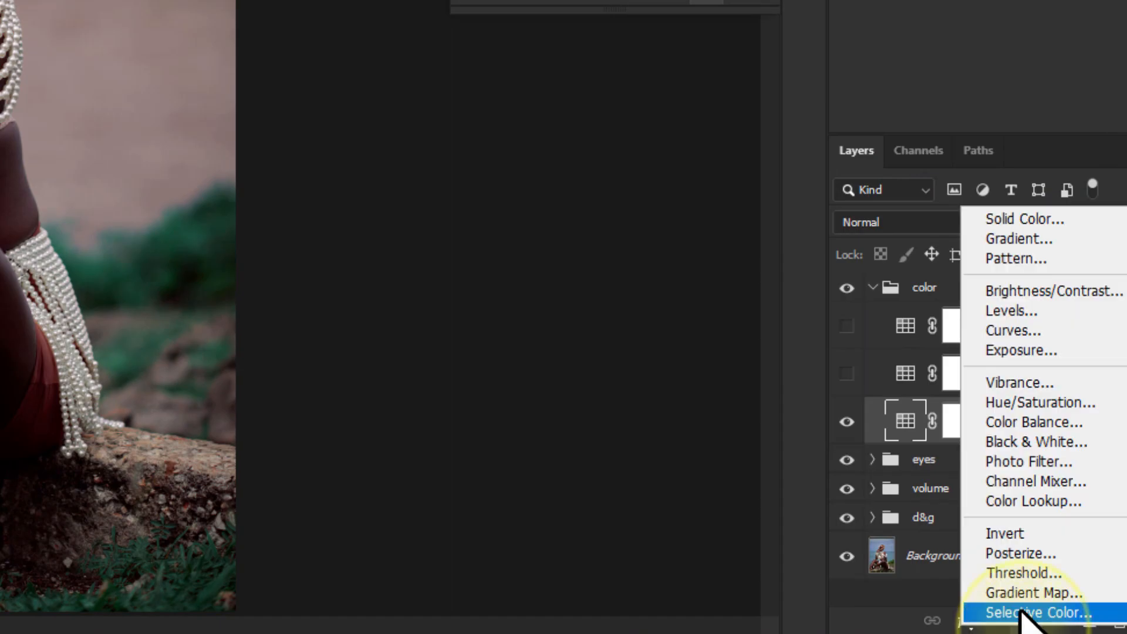
Make the Color Lookup 1 copy 2 layer visible and apply the INFRAME-Njombe.3DL LUT to it at 31% opacity.
click(846, 376)
click(952, 377)
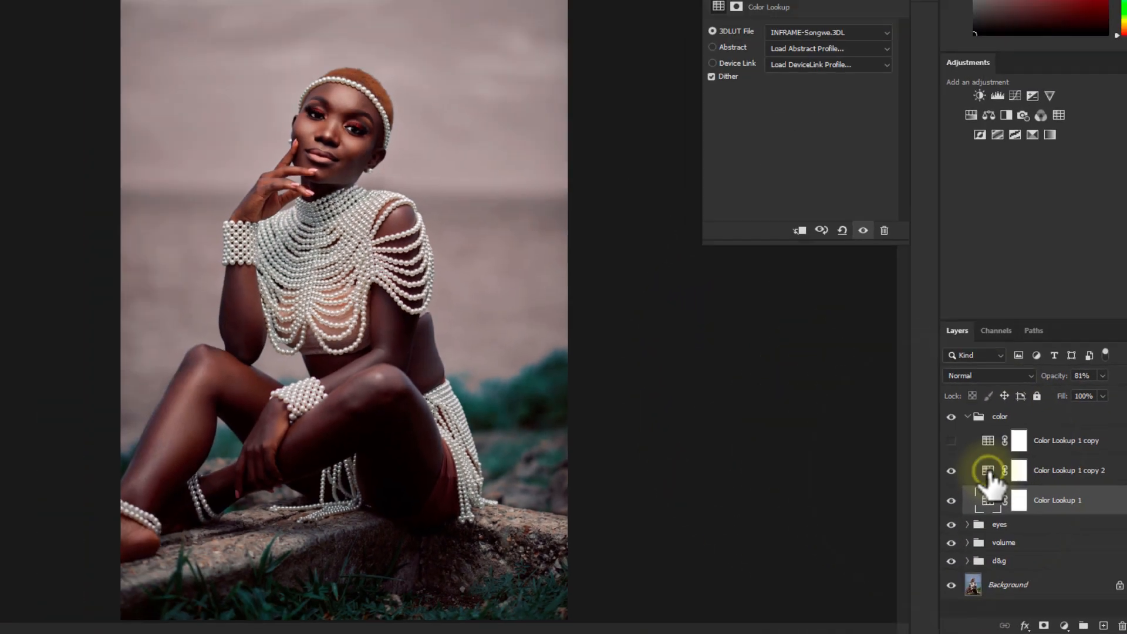
click(872, 133)
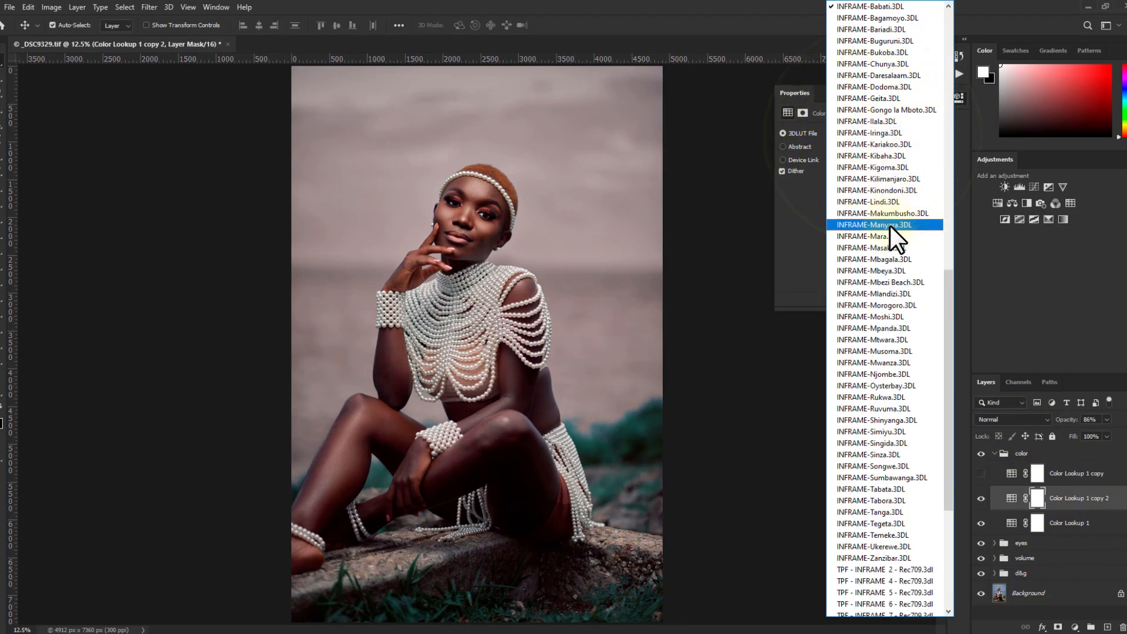
scroll(920, 611, down, 2)
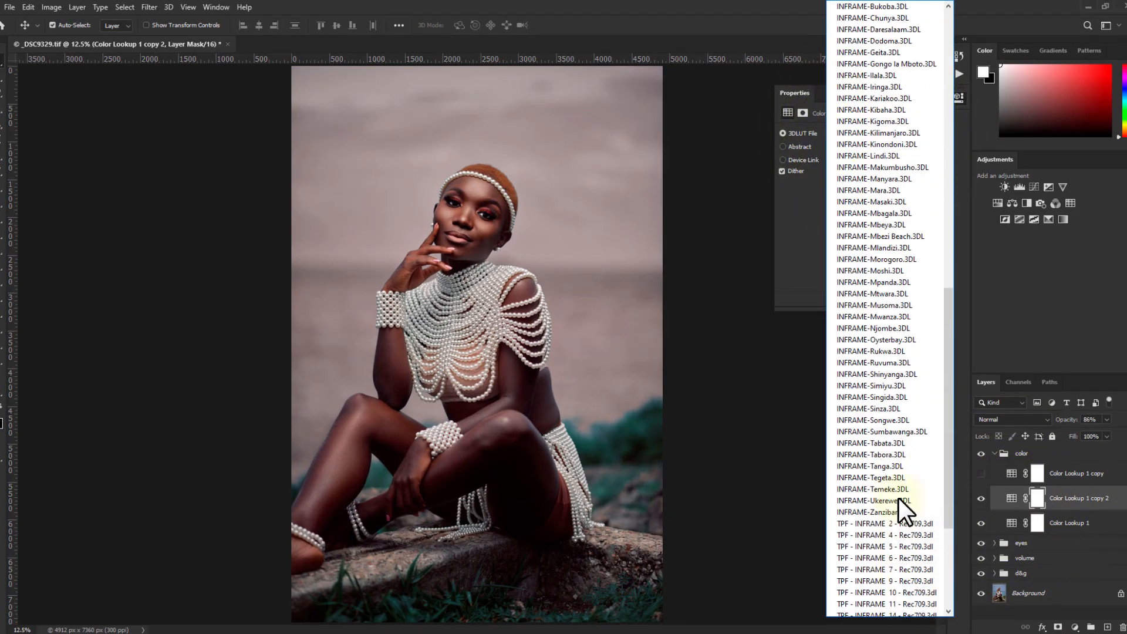
click(902, 328)
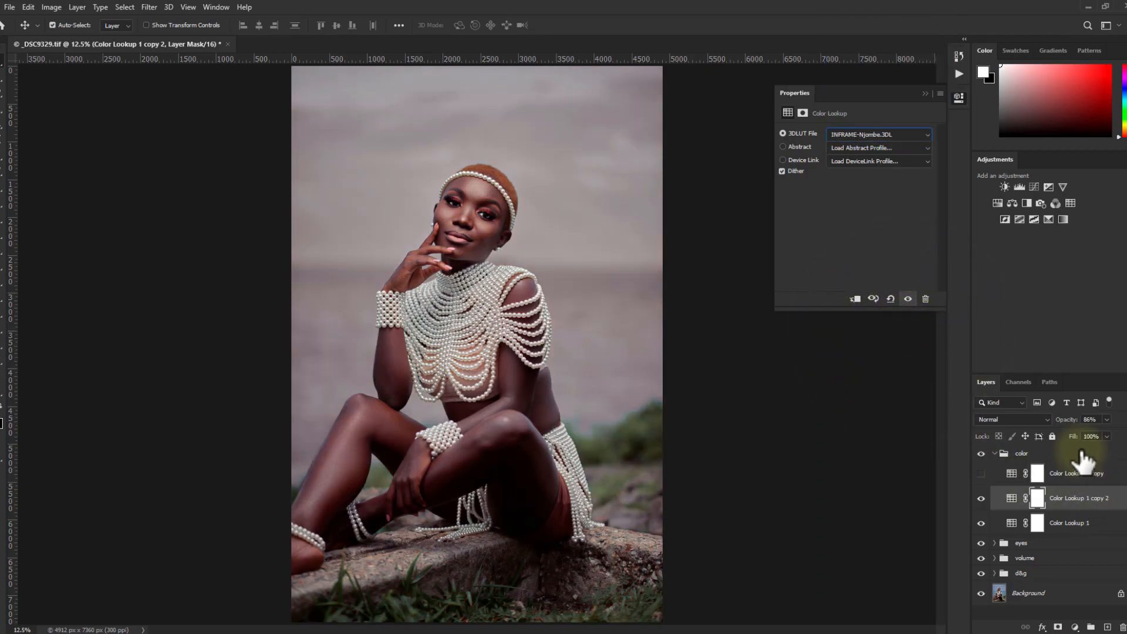
mouse_move(1070, 421)
mouse_down()
mouse_move(940, 436)
mouse_move(1028, 444)
mouse_move(876, 473)
mouse_move(1047, 425)
mouse_move(1051, 406)
mouse_move(1080, 411)
mouse_up()
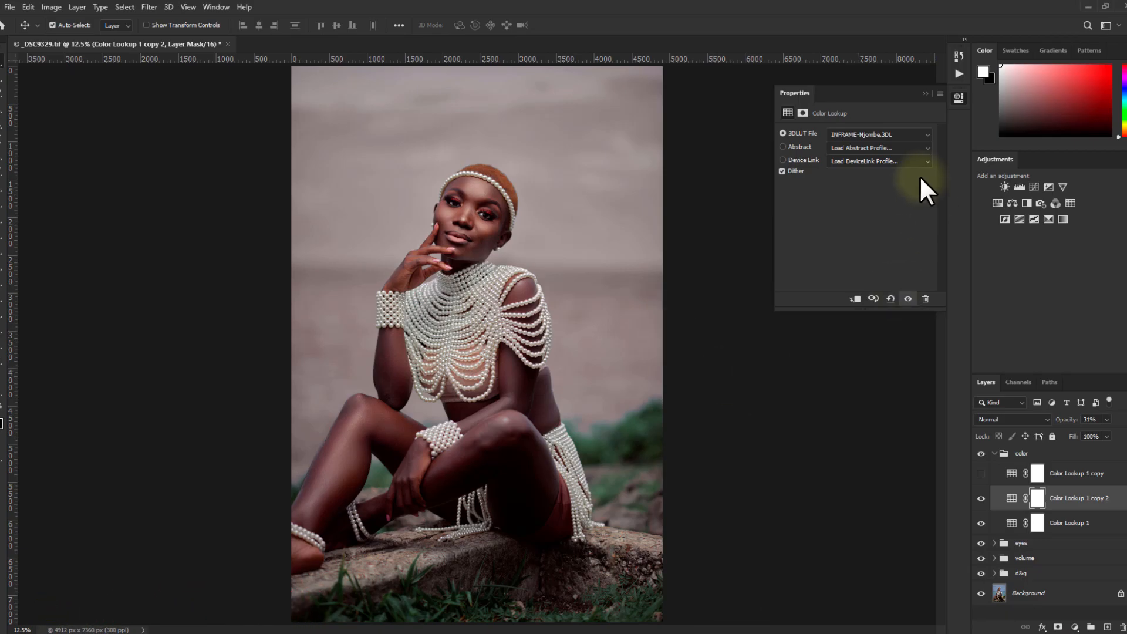
Change the Color Lookup 1 copy 2 layer's LUT to INFRAME-Musoma.3DL and look through the other available LUT files.
click(900, 133)
click(897, 133)
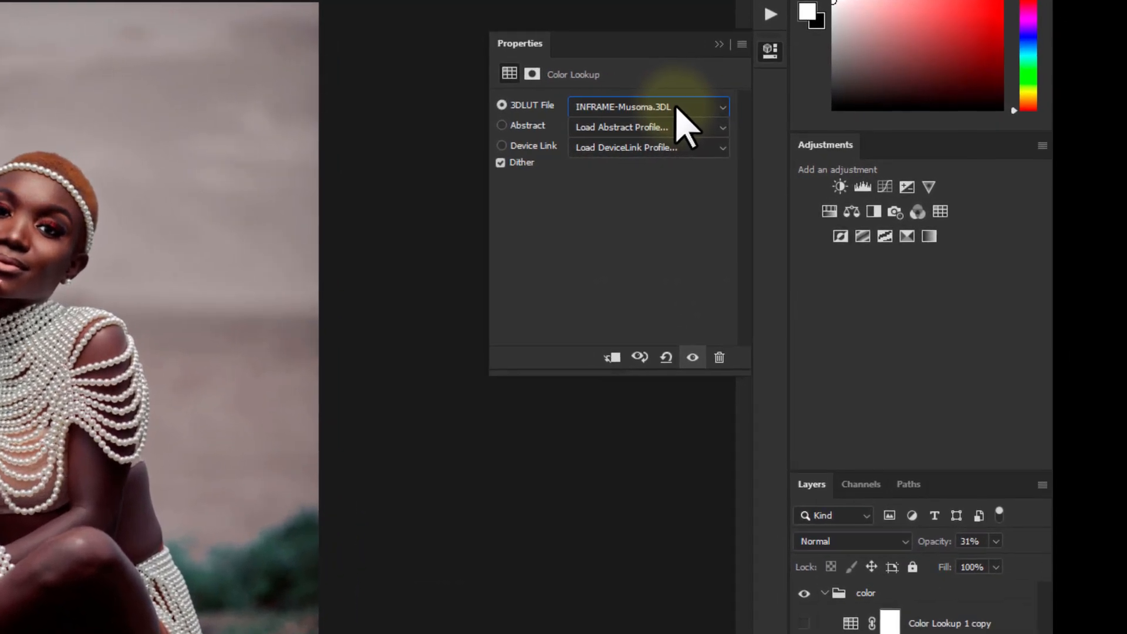
click(676, 106)
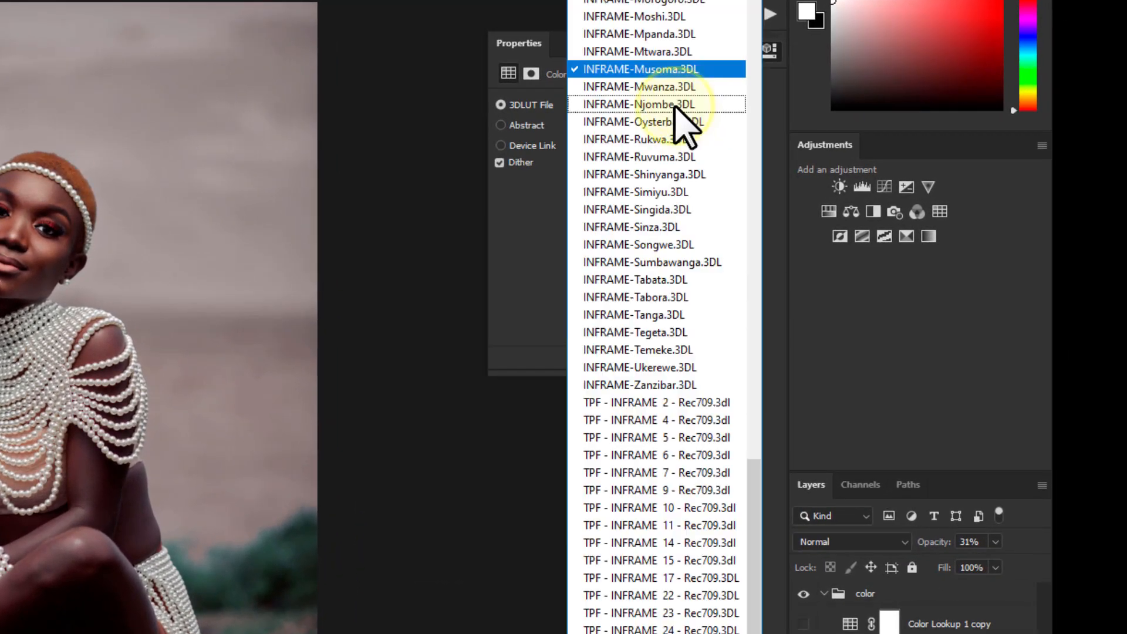
scroll(658, 287, up, 7)
scroll(656, 288, up, 5)
click(529, 221)
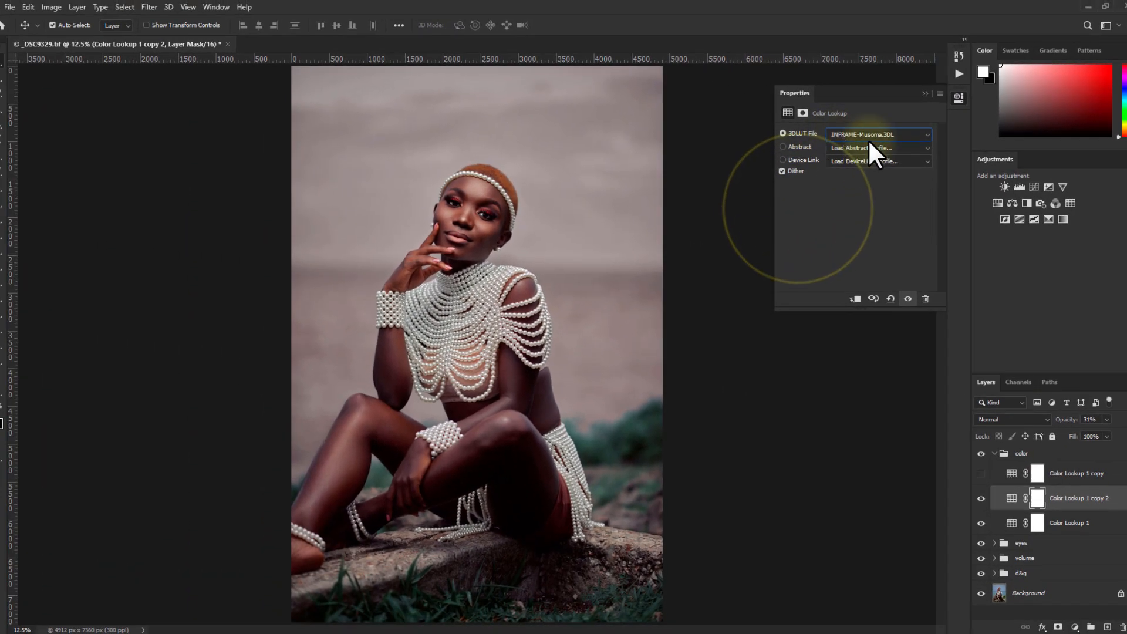
click(869, 138)
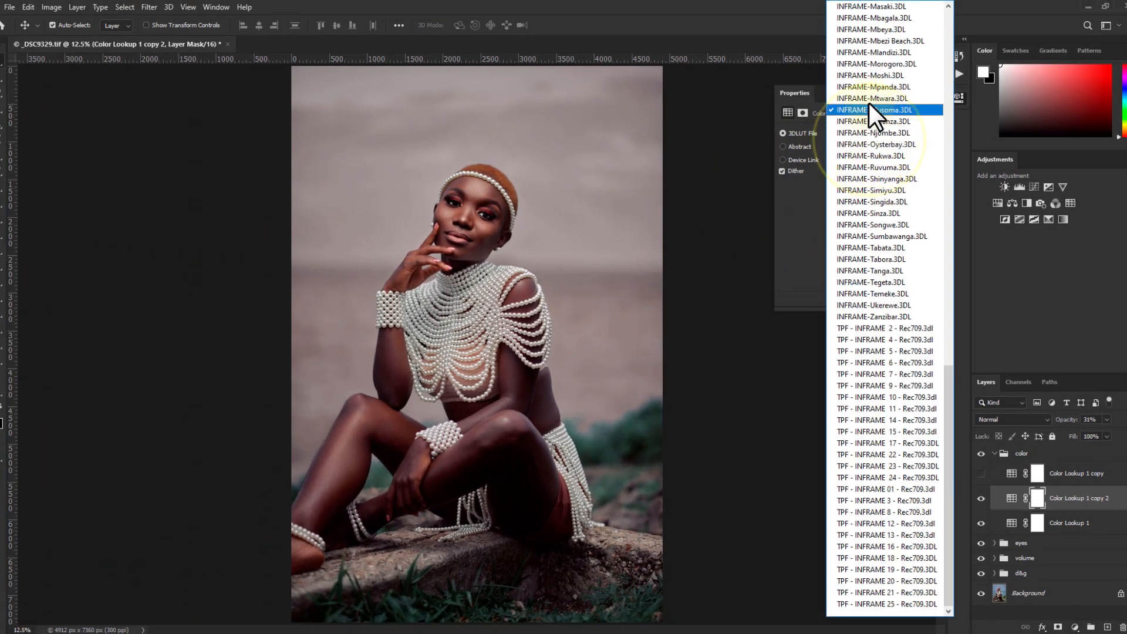
click(867, 99)
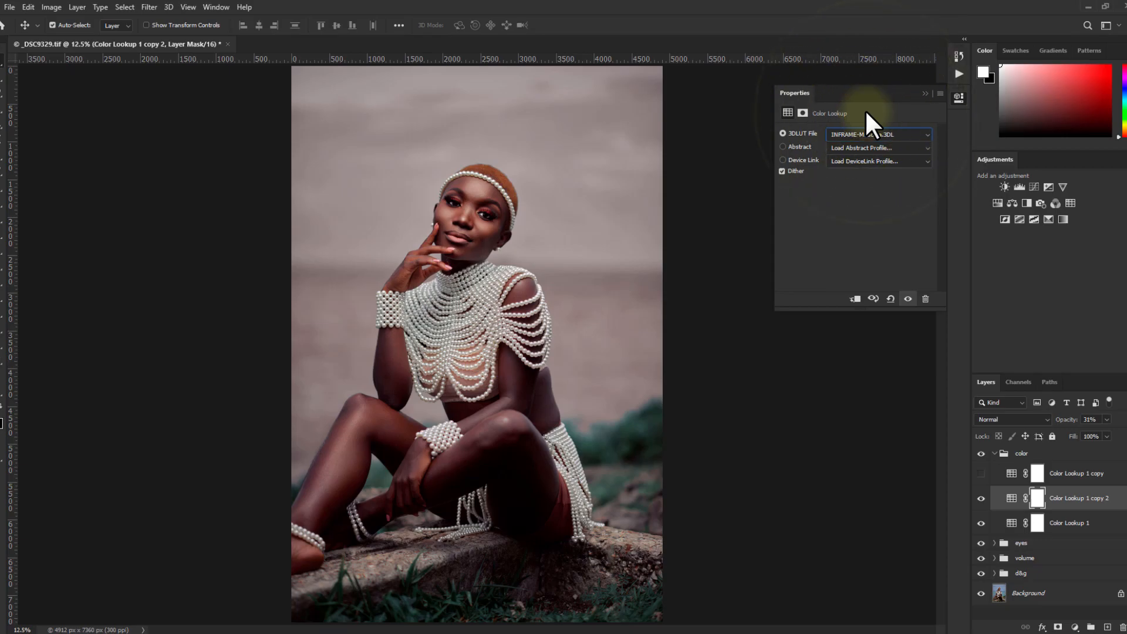
Cycle through the LUTs on the Color Lookup 1 copy 2 layer from INFRAME-Mtwara.3DL up to INFRAME-Mara.3DL, then return to INFRAME-Masaki.3DL.
click(865, 138)
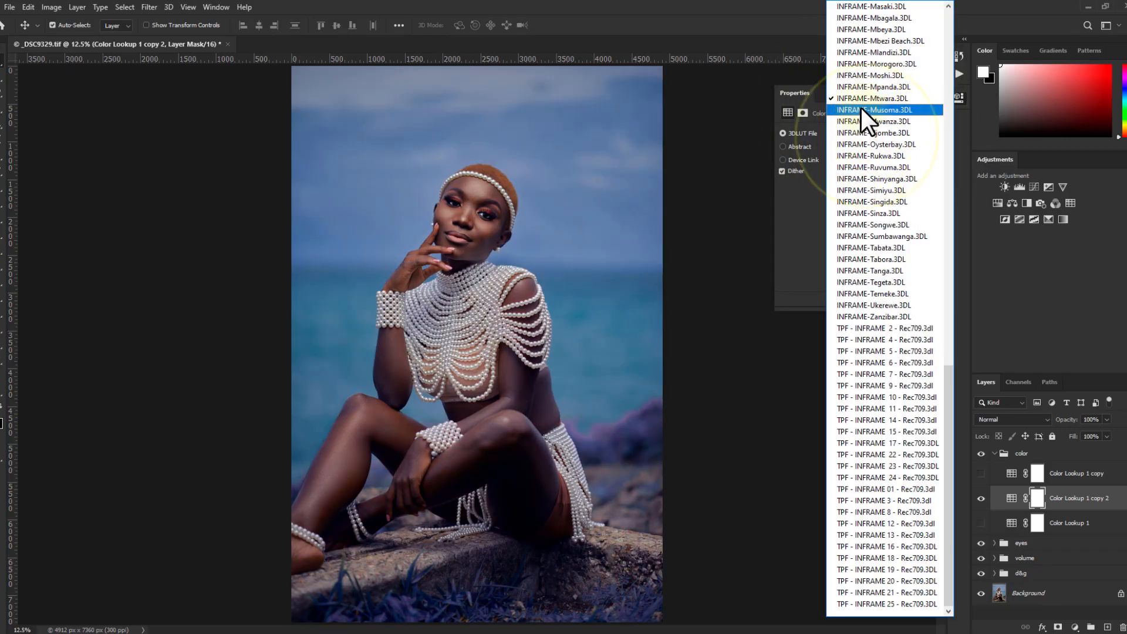
click(863, 101)
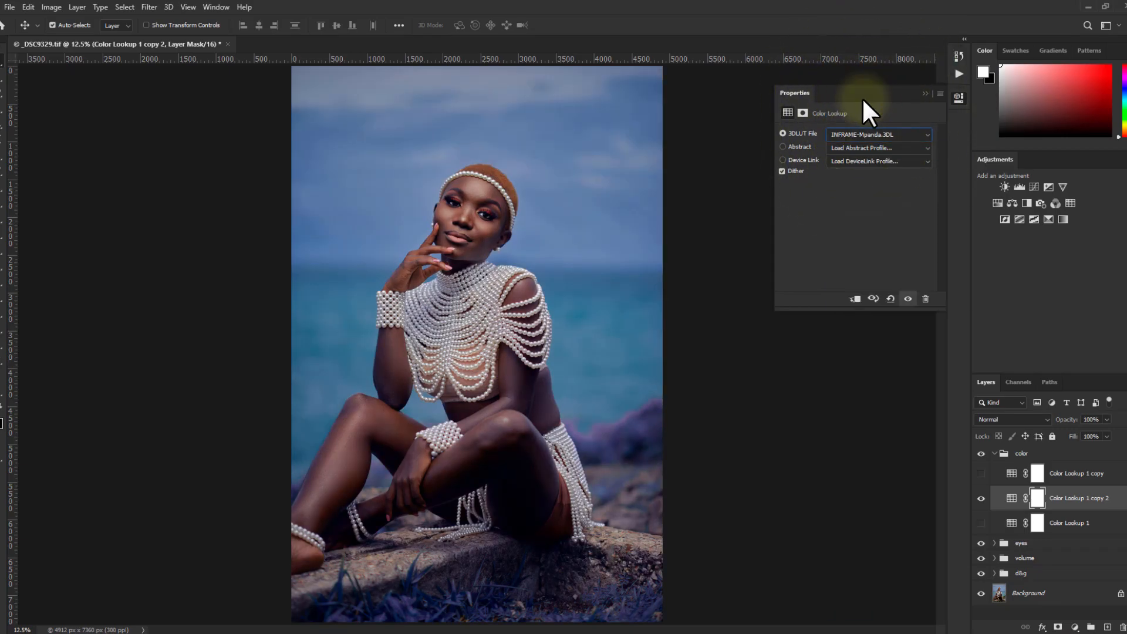
key(Up)
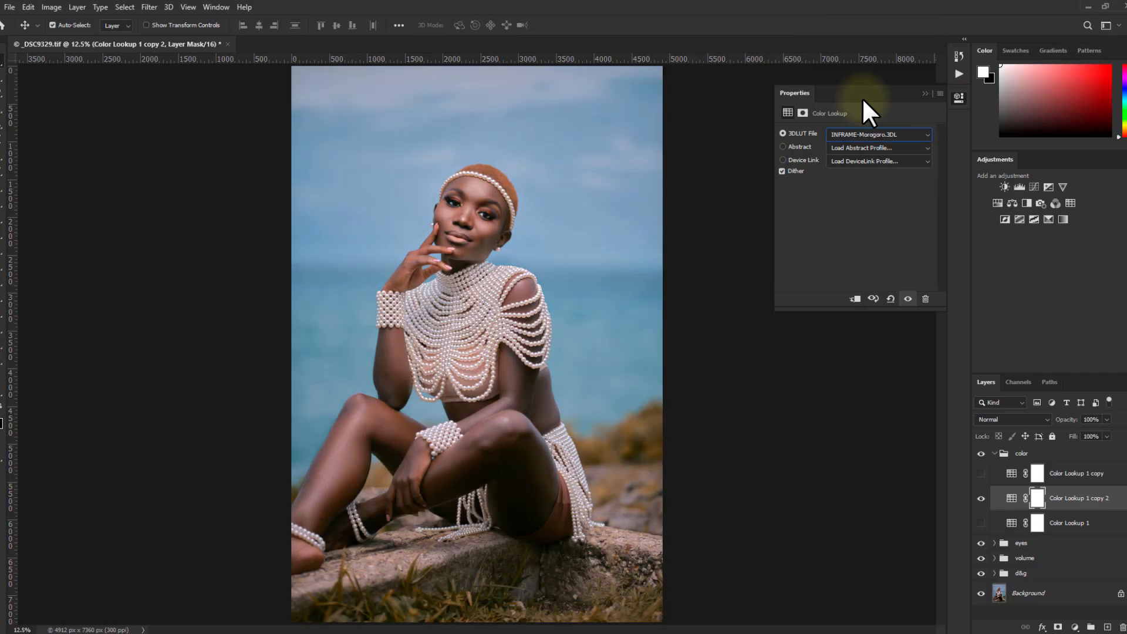
key(Up)
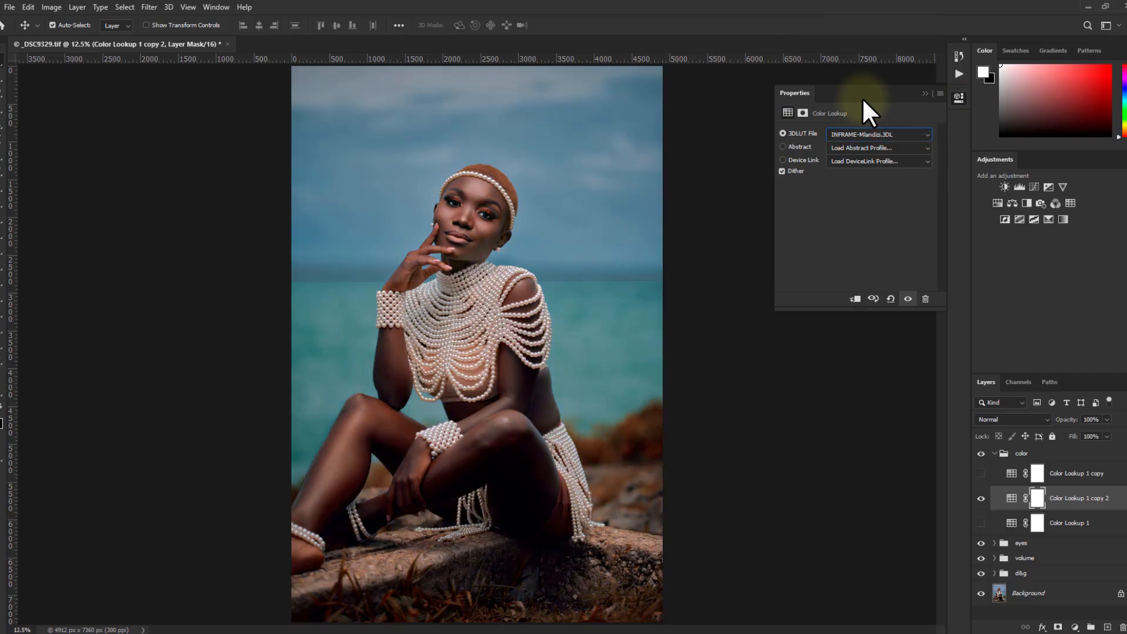
key(Up)
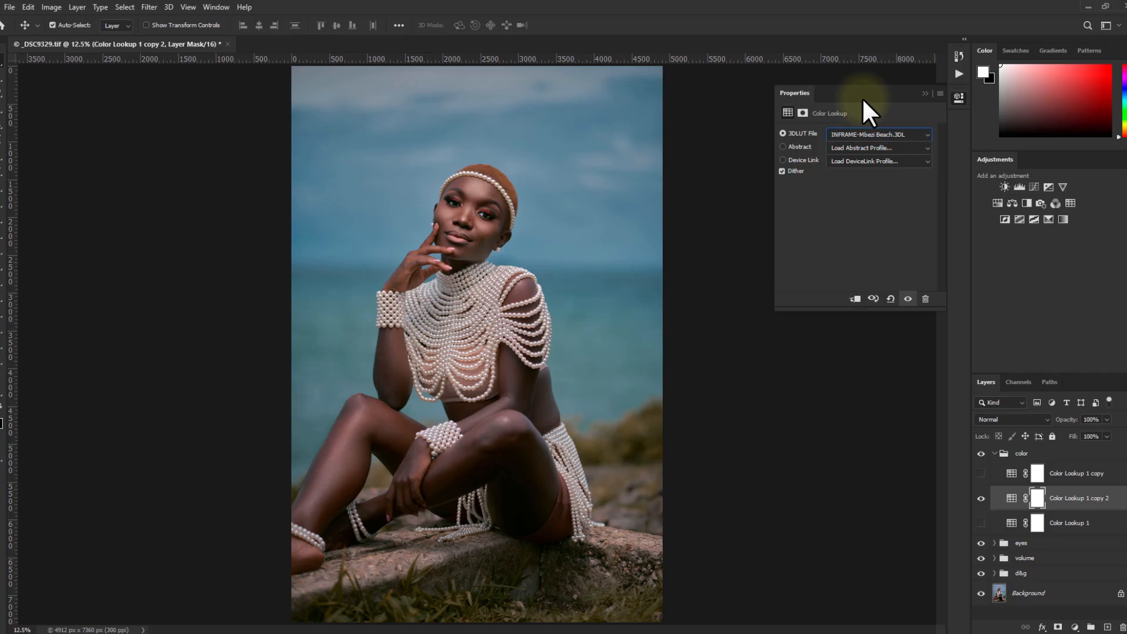
key(Up)
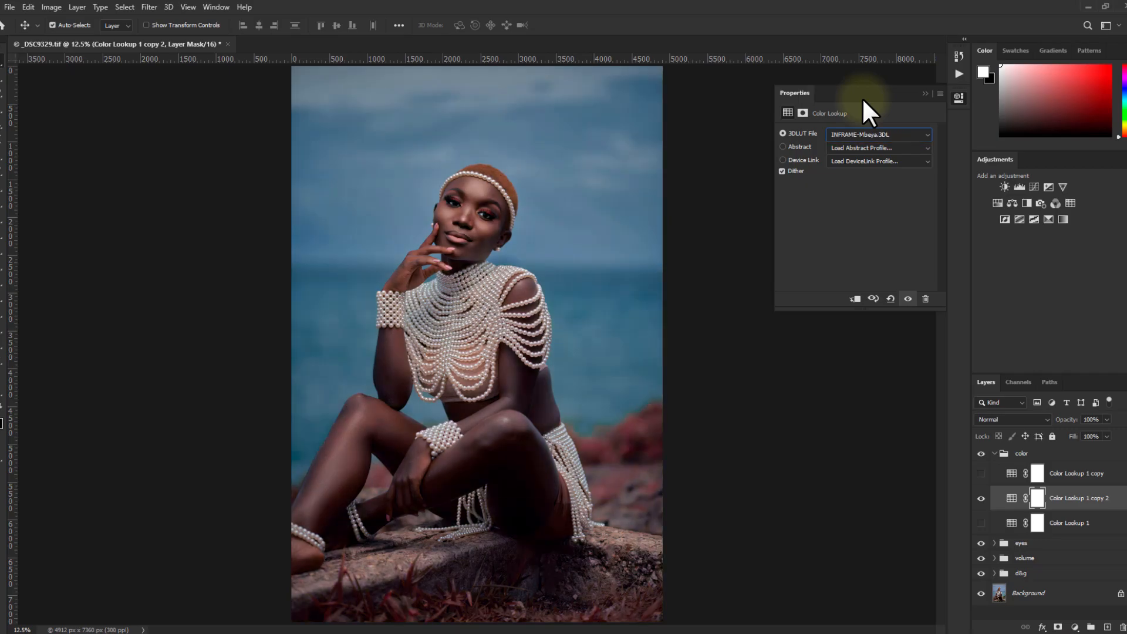
key(Up)
key(Up)
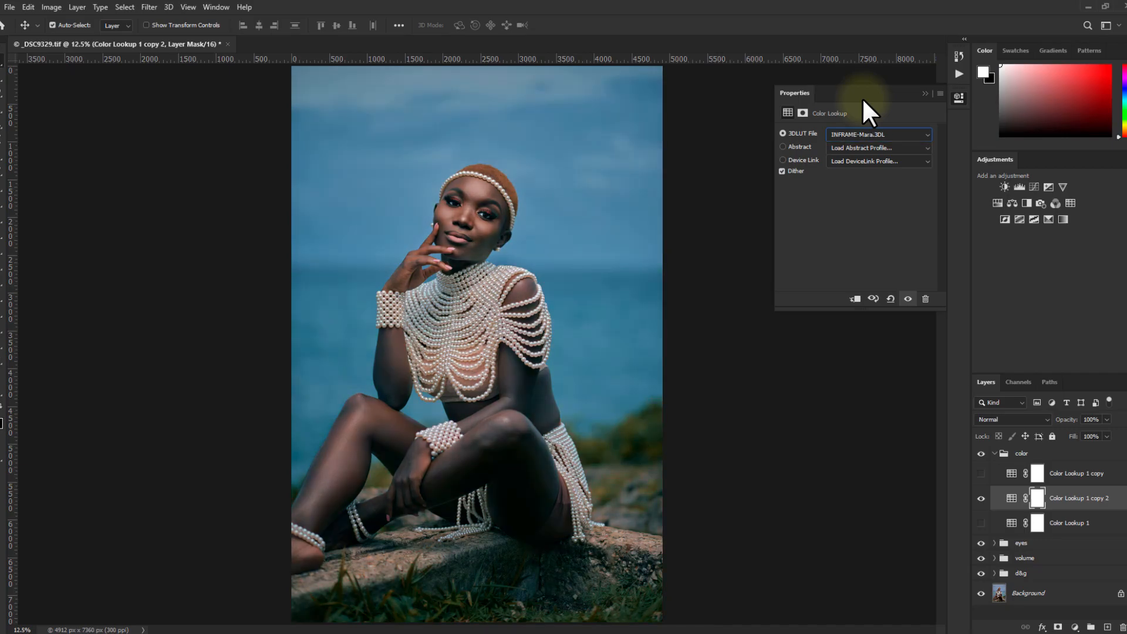
key(Down)
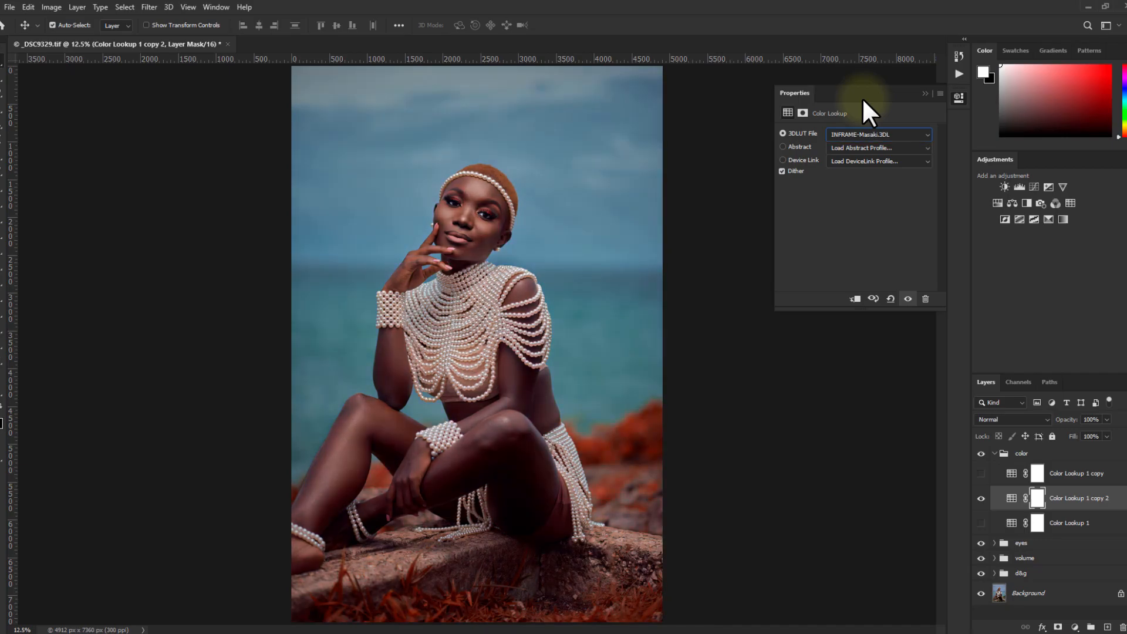